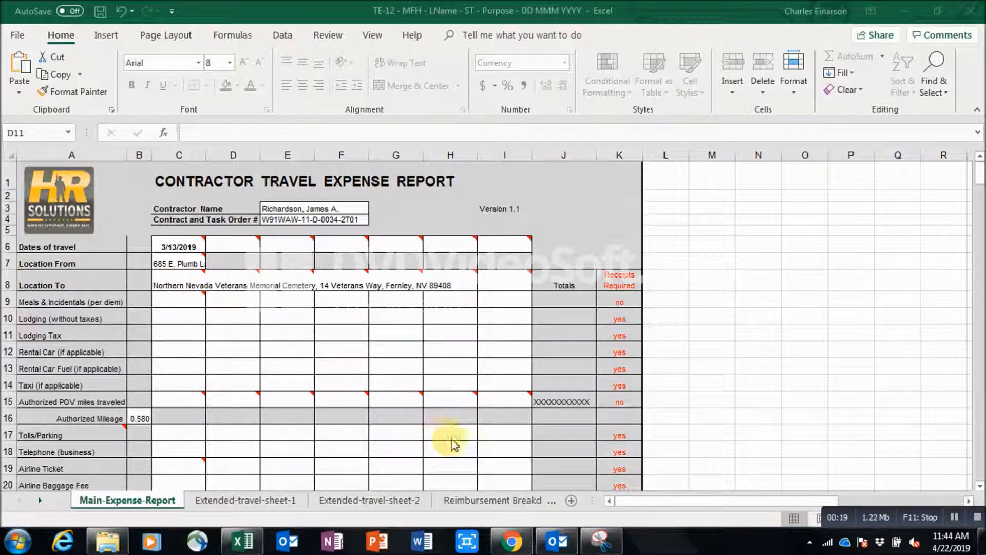
Bring the expense workbook into focus and switch to its MAP sheet.
{"action": "left_click", "coordinate": [553, 507]}
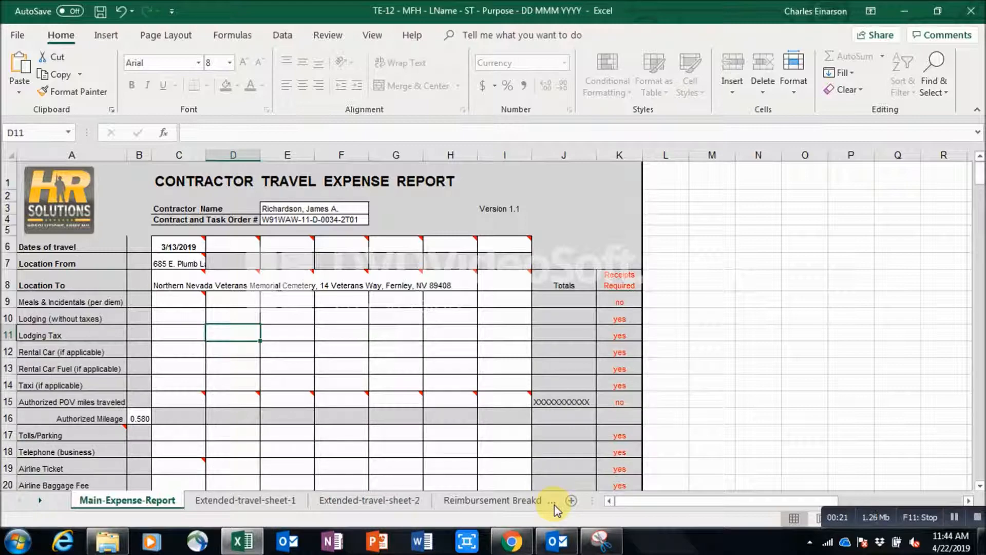
{"action": "left_click", "coordinate": [550, 504]}
{"action": "left_click", "coordinate": [477, 499]}
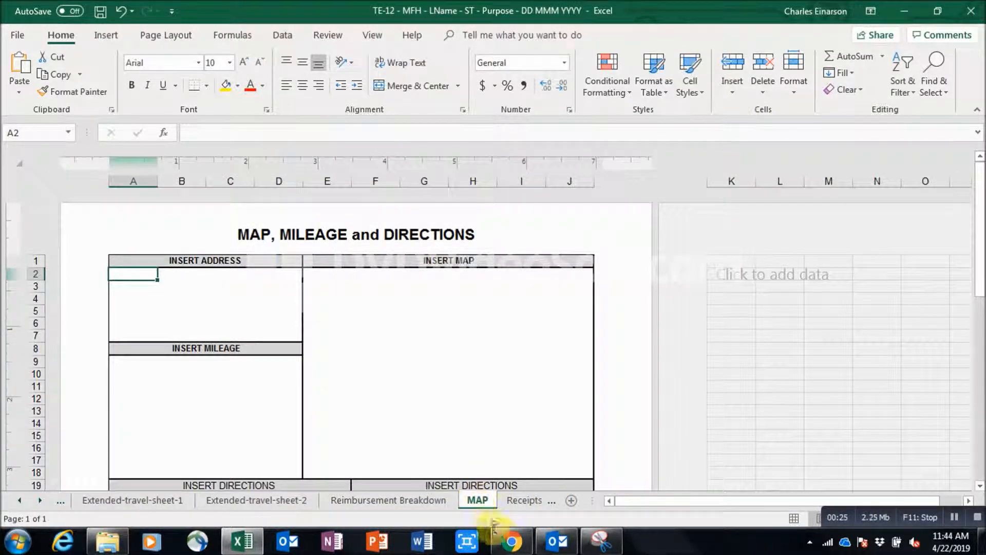
Bring Chrome's Google Maps route from Reno to the veterans cemetery to the front.
{"action": "left_click", "coordinate": [509, 541]}
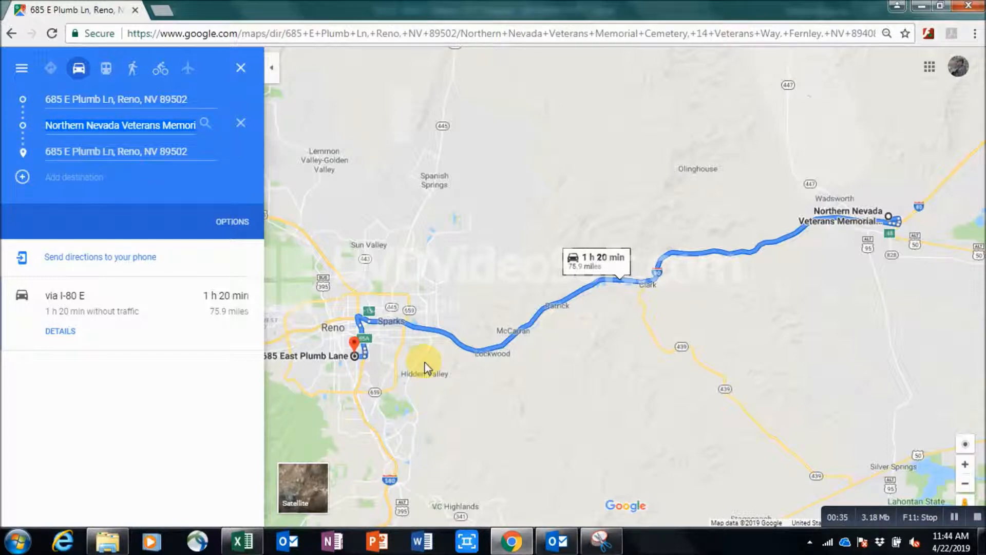
Snip the route's three address fields (Reno start, cemetery, return) and go back to Excel.
{"action": "left_click", "coordinate": [601, 540]}
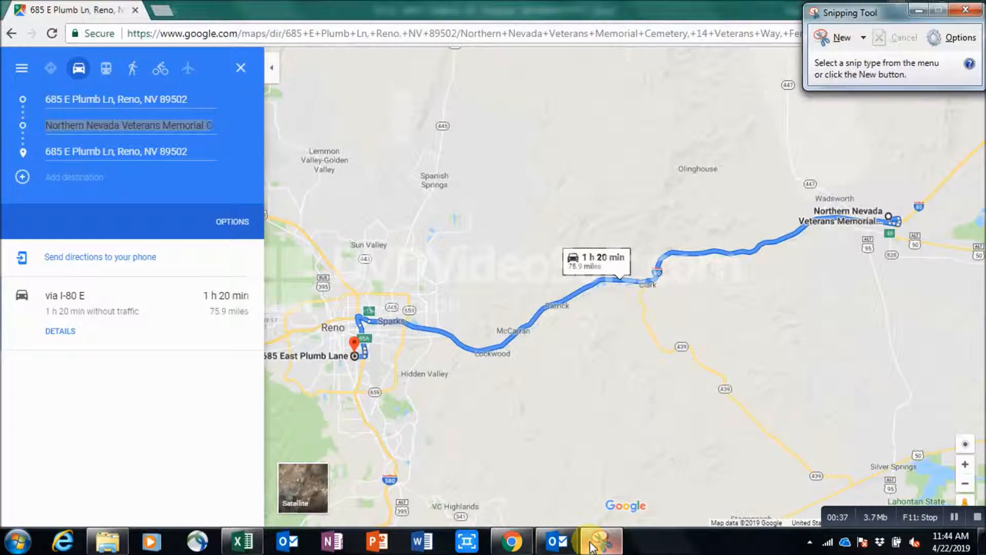
{"action": "left_click", "coordinate": [837, 41]}
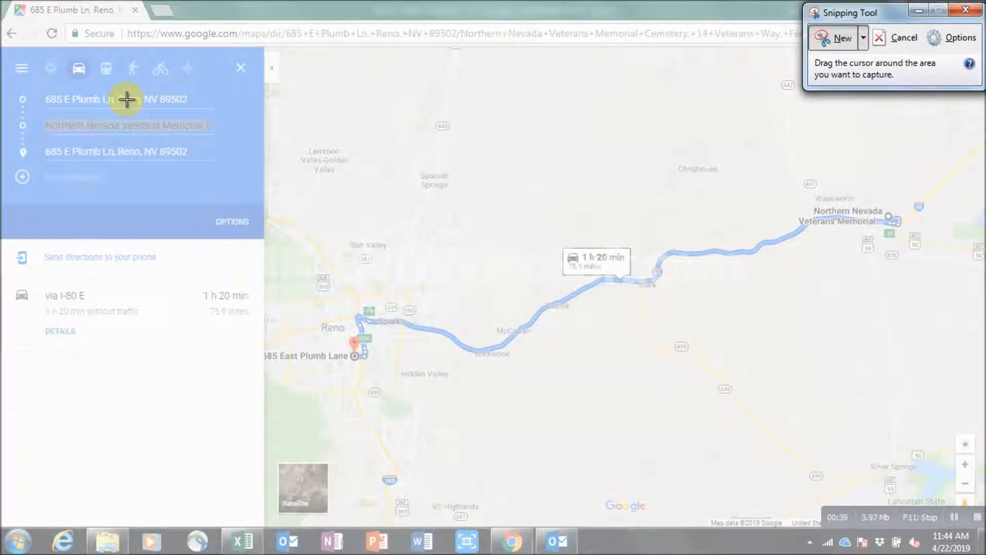
{"action": "left_click_drag", "start_coordinate": [38, 88], "coordinate": [229, 165]}
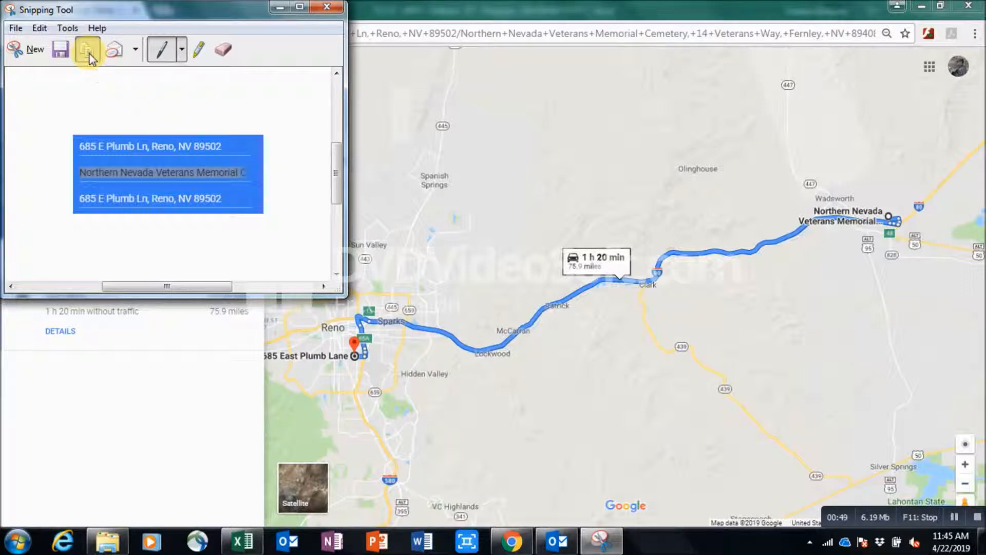
{"action": "left_click", "coordinate": [252, 538]}
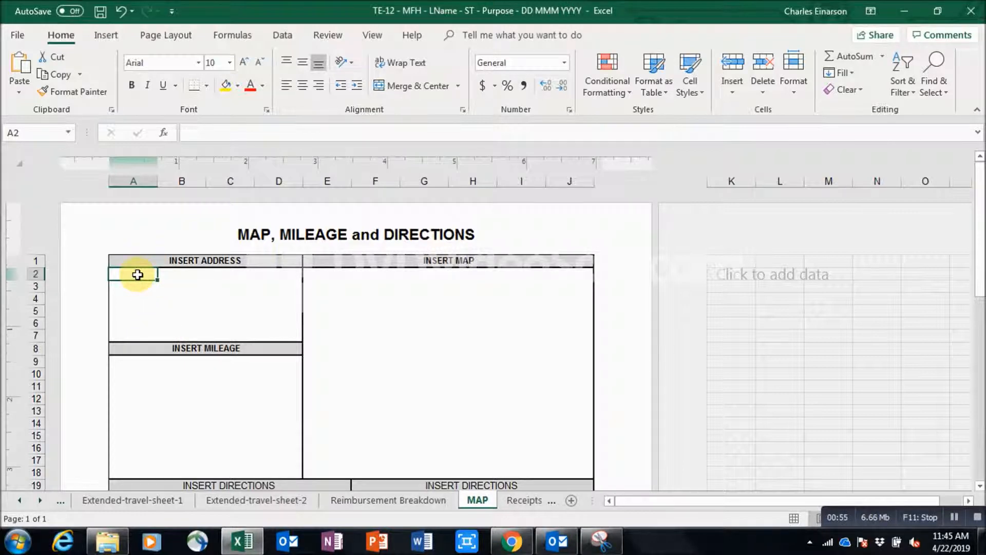
Paste the address snip at A2, then shrink and centre it under INSERT ADDRESS.
{"action": "right_click", "coordinate": [138, 275]}
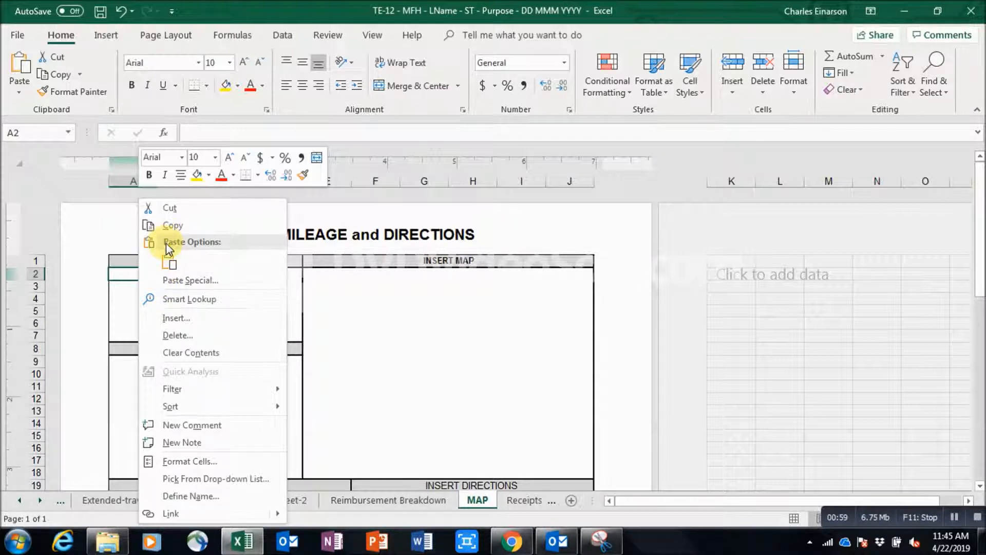
{"action": "left_click", "coordinate": [170, 263]}
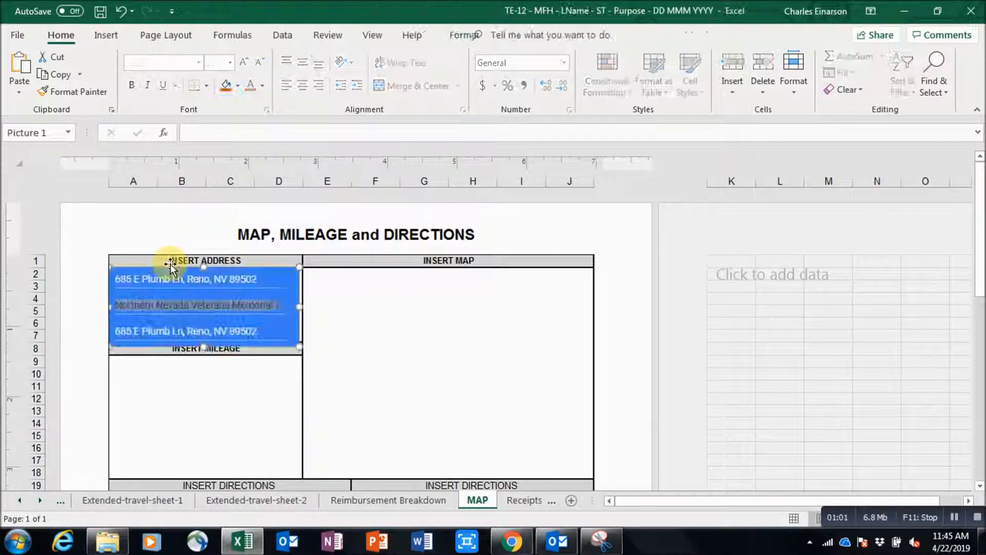
{"action": "left_click_drag", "start_coordinate": [300, 344], "coordinate": [278, 336]}
{"action": "mouse_move", "coordinate": [222, 301]}
{"action": "left_mouse_down"}
{"action": "mouse_move", "coordinate": [247, 303]}
{"action": "mouse_move", "coordinate": [235, 304]}
{"action": "left_mouse_up"}
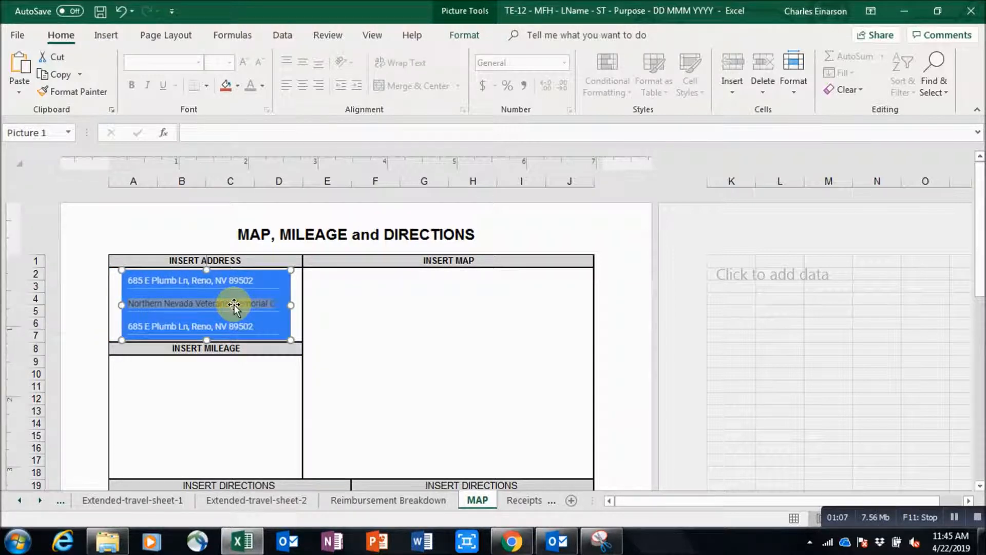
{"action": "left_click", "coordinate": [253, 539]}
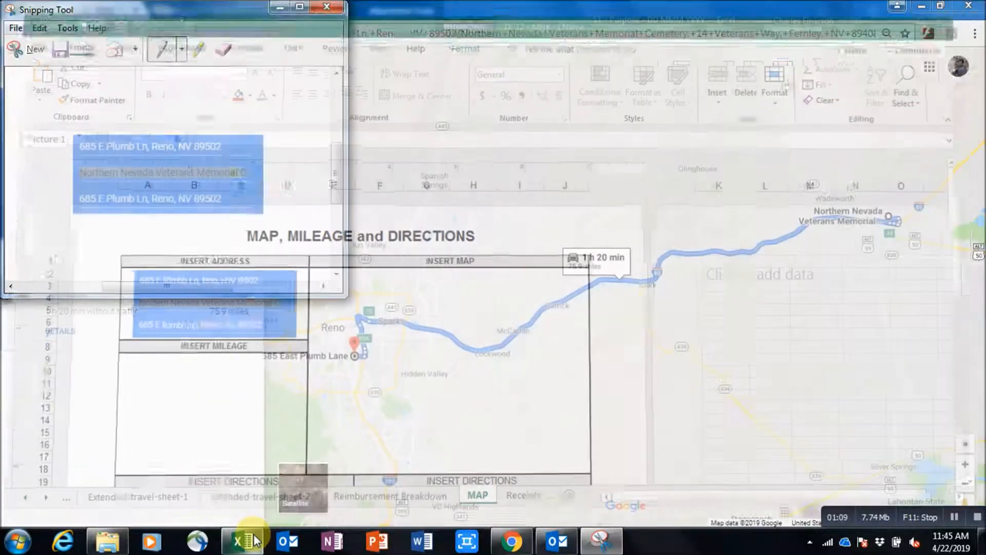
Snip the via I-80 E route summary (1 h 20 min, 75.9 miles) and return to Excel.
{"action": "left_click", "coordinate": [32, 49]}
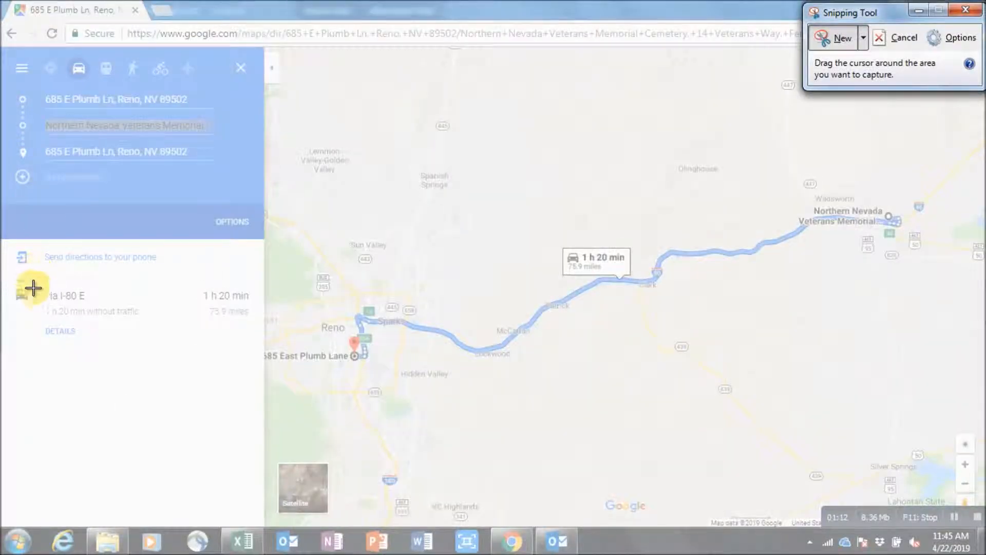
{"action": "left_click_drag", "start_coordinate": [41, 284], "coordinate": [259, 353]}
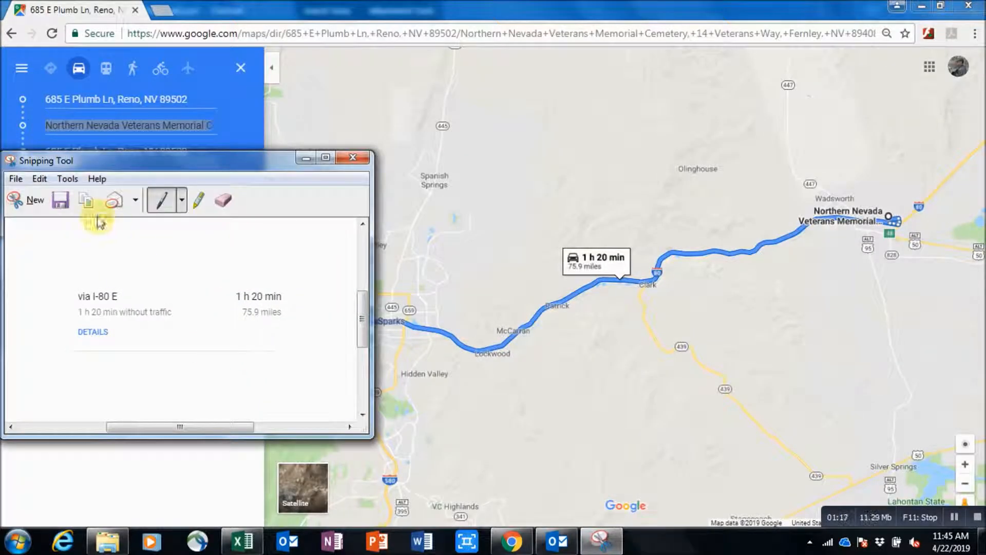
{"action": "left_click", "coordinate": [242, 540]}
{"action": "key", "text": "ctrl+v"}
Paste the route summary snip at A9 and shrink it to fit under INSERT MILEAGE.
{"action": "right_click", "coordinate": [121, 363]}
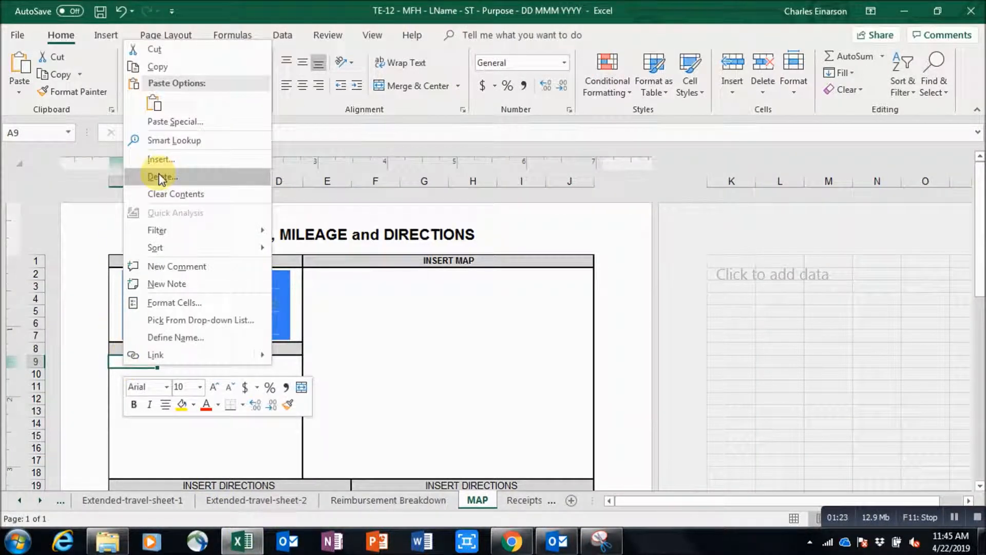
{"action": "left_click", "coordinate": [153, 104]}
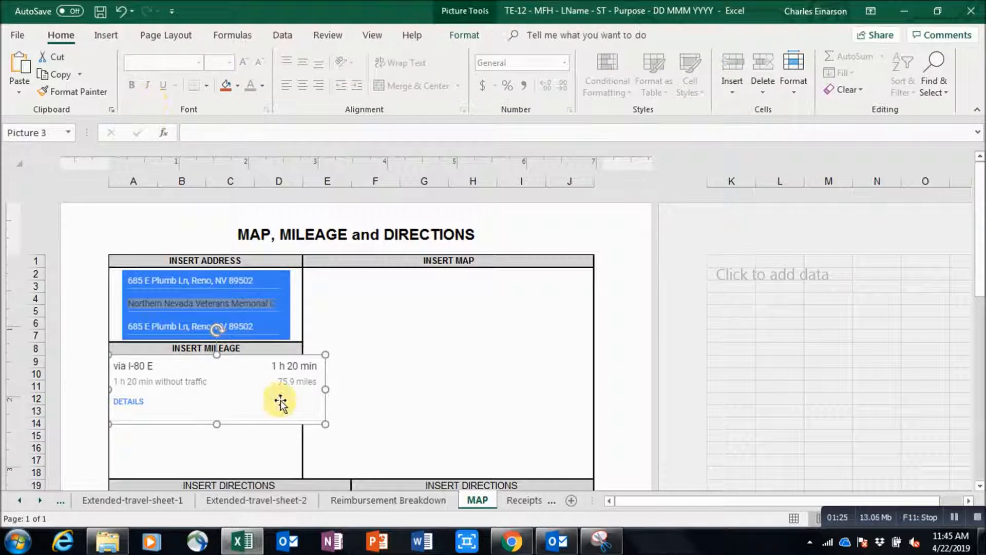
{"action": "left_click_drag", "start_coordinate": [326, 353], "coordinate": [256, 382]}
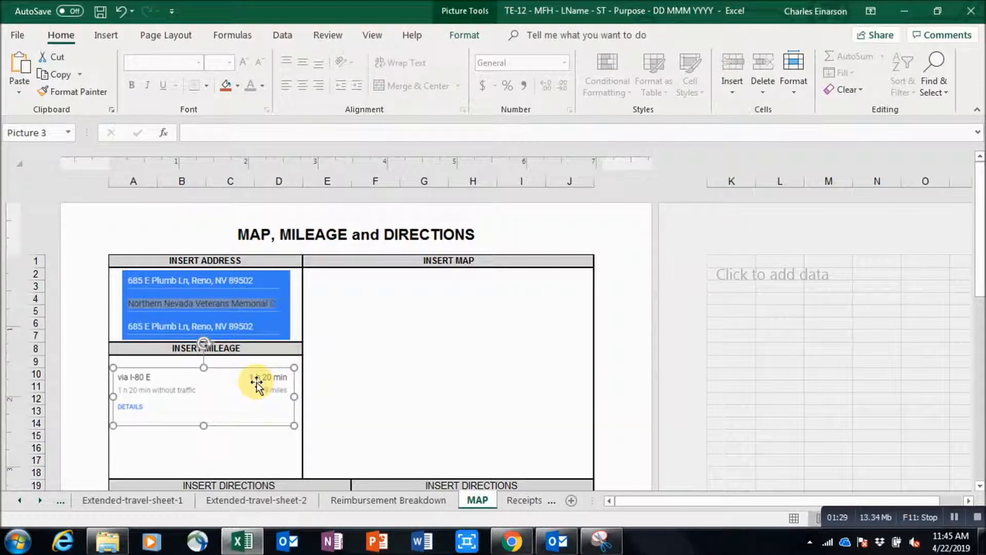
{"action": "left_click", "coordinate": [252, 541]}
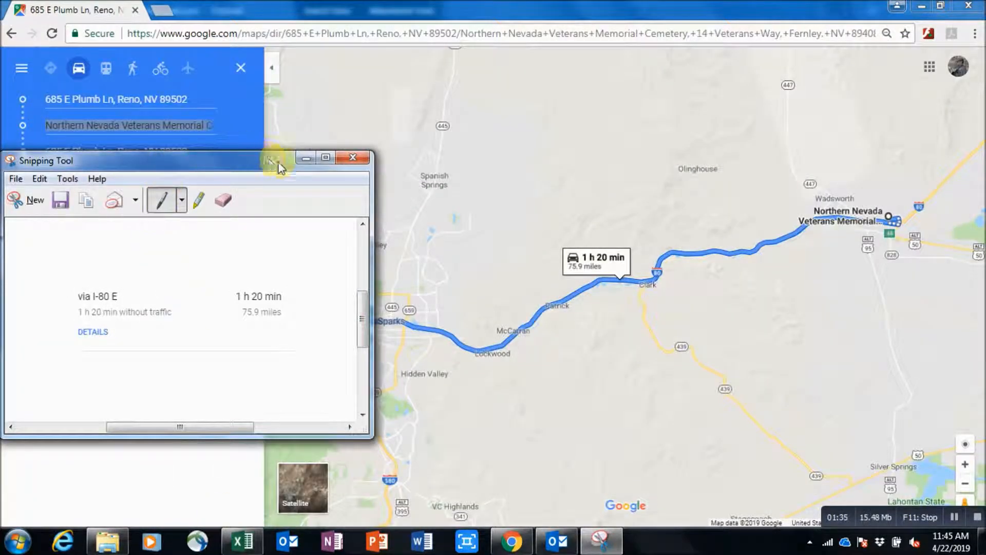
Zoom the Google Maps view out two levels to show the whole route.
{"action": "left_click", "coordinate": [304, 160]}
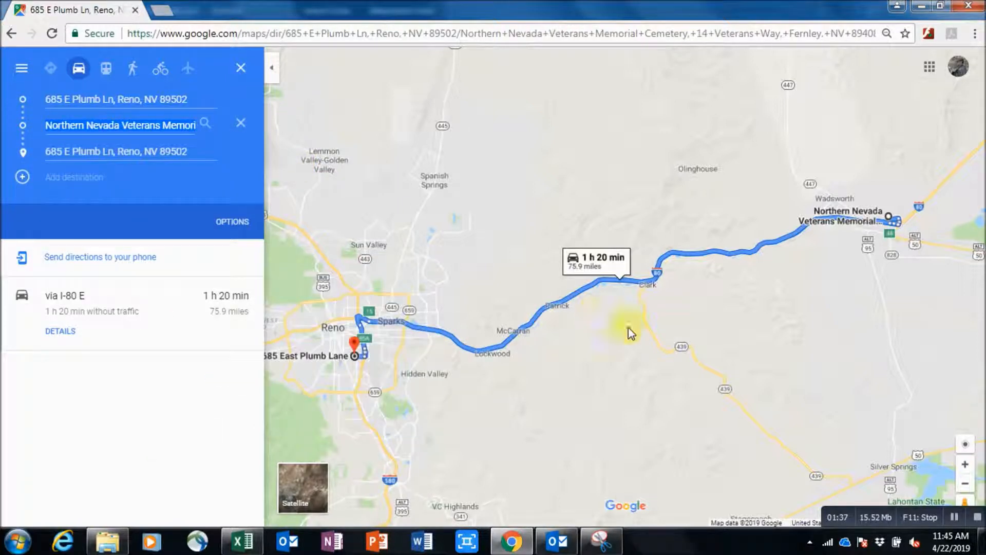
{"action": "left_click", "coordinate": [964, 488]}
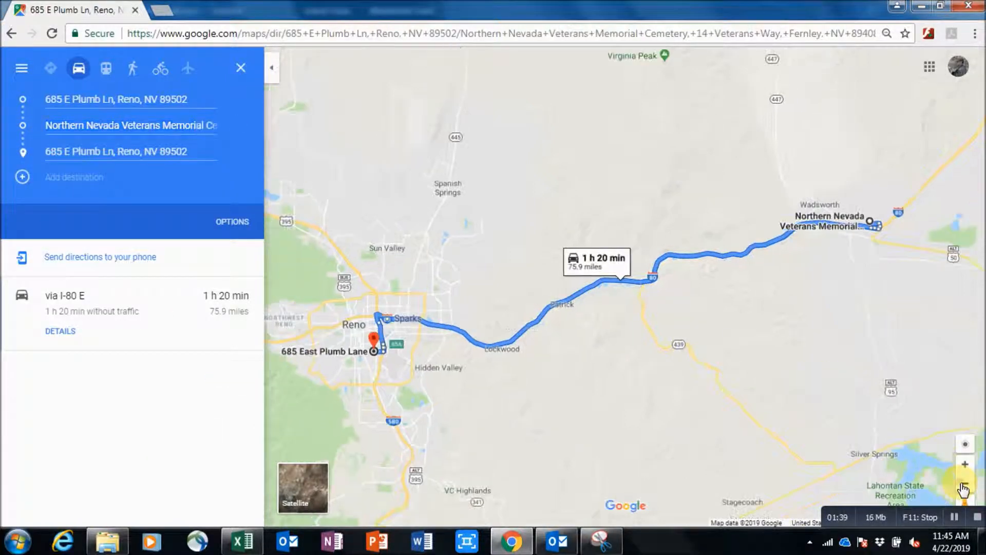
{"action": "left_click", "coordinate": [964, 488]}
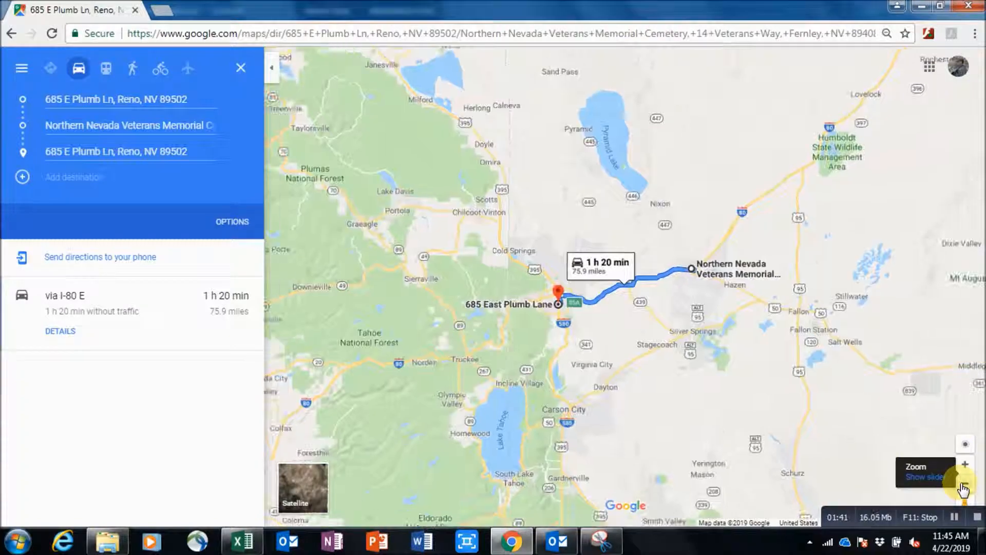
Snip the Reno-to-cemetery route overview and select cell E2 on Excel's MAP sheet.
{"action": "left_click", "coordinate": [602, 540]}
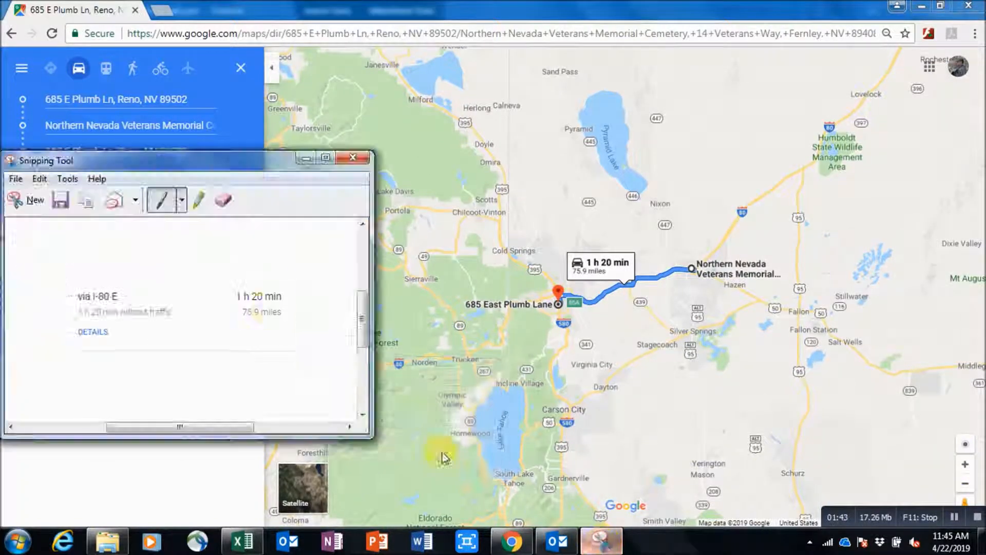
{"action": "left_click", "coordinate": [37, 203]}
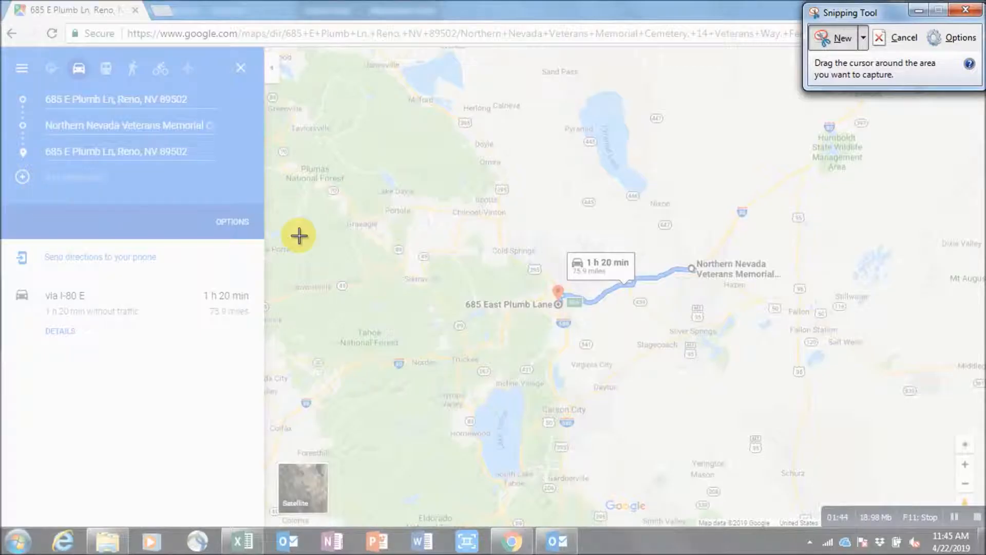
{"action": "left_click_drag", "start_coordinate": [448, 231], "coordinate": [811, 330]}
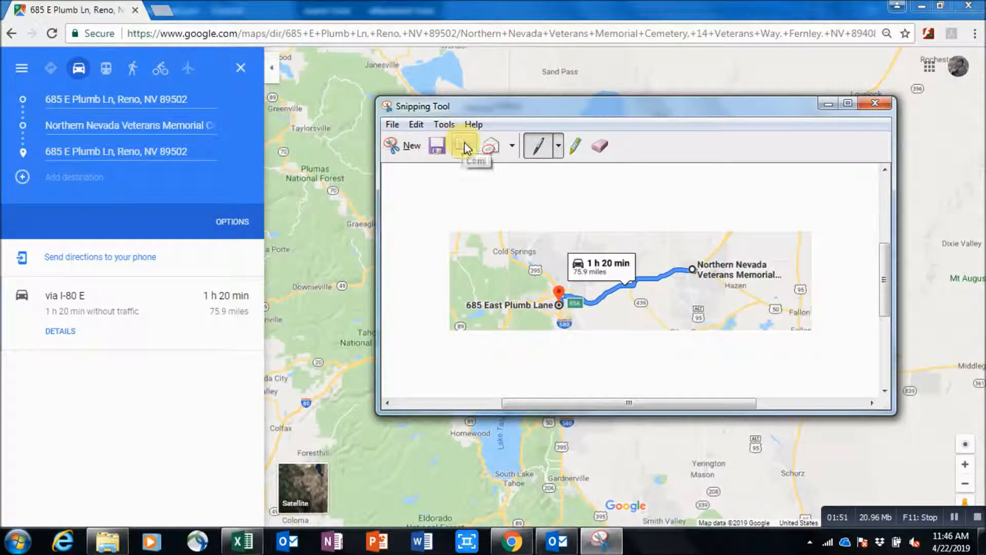
{"action": "left_click", "coordinate": [242, 541]}
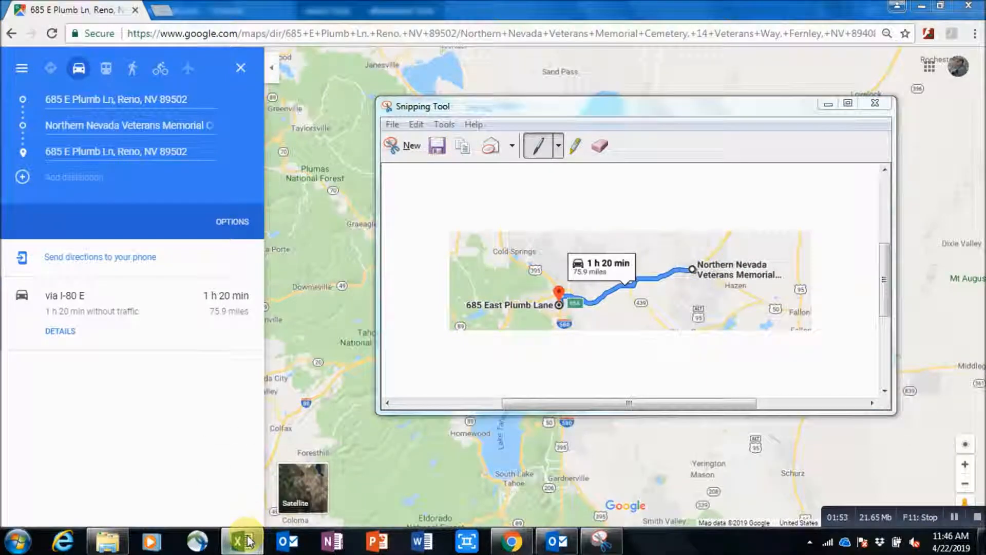
{"action": "left_click", "coordinate": [319, 275]}
Paste the route map at E2, narrowing and positioning it inside the INSERT MAP box.
{"action": "right_click", "coordinate": [319, 277]}
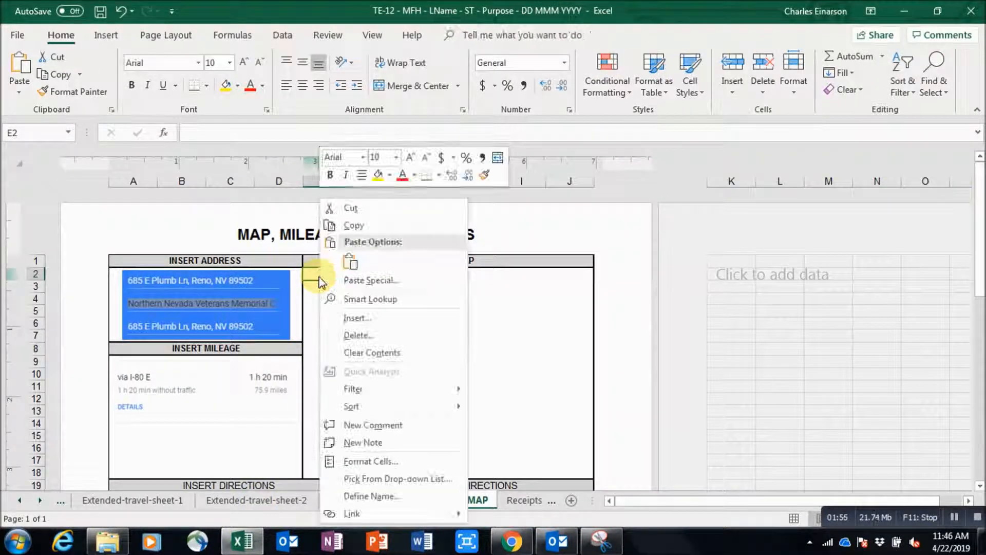
{"action": "left_click", "coordinate": [349, 261]}
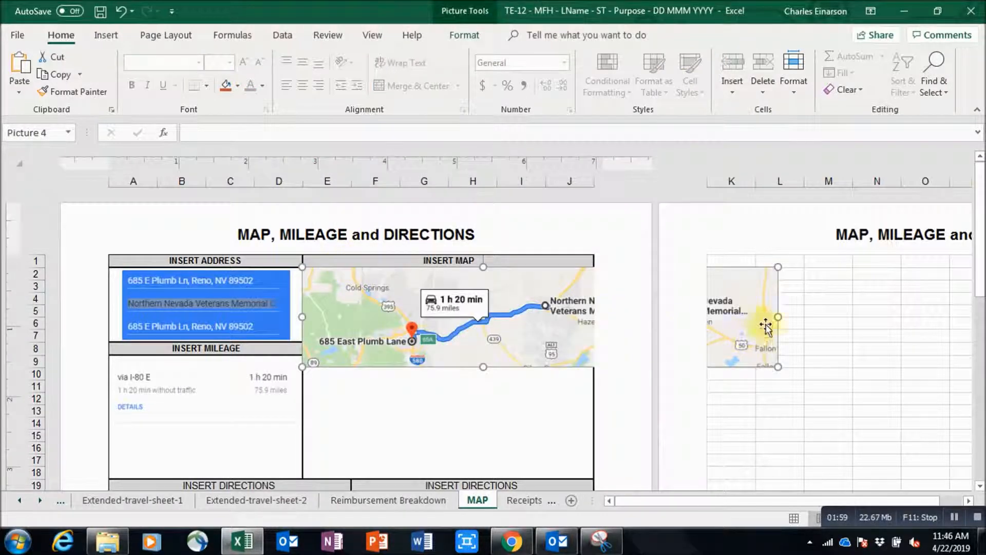
{"action": "left_click_drag", "start_coordinate": [778, 317], "coordinate": [565, 316]}
{"action": "left_click_drag", "start_coordinate": [482, 309], "coordinate": [496, 326]}
{"action": "left_click_drag", "start_coordinate": [982, 221], "coordinate": [982, 265]}
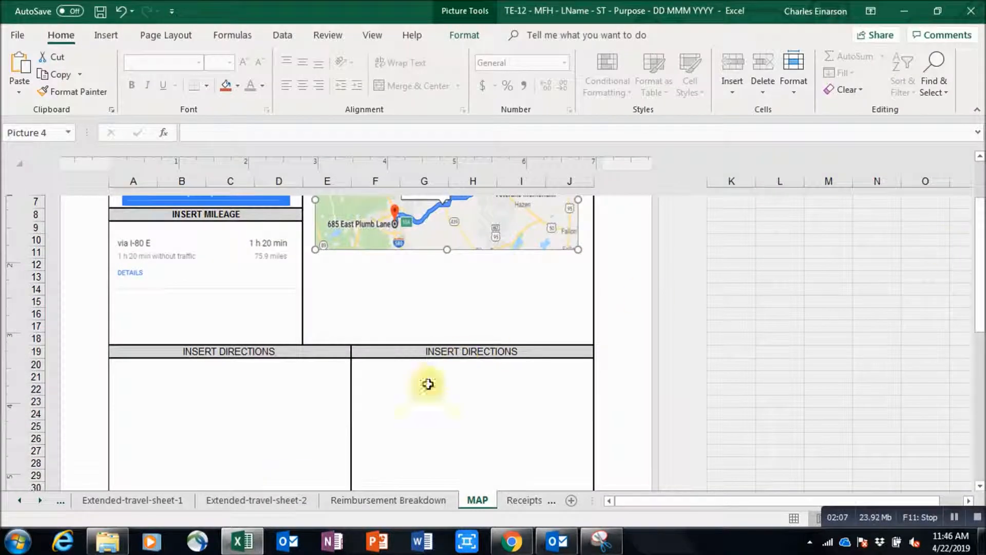
{"action": "left_click", "coordinate": [241, 540]}
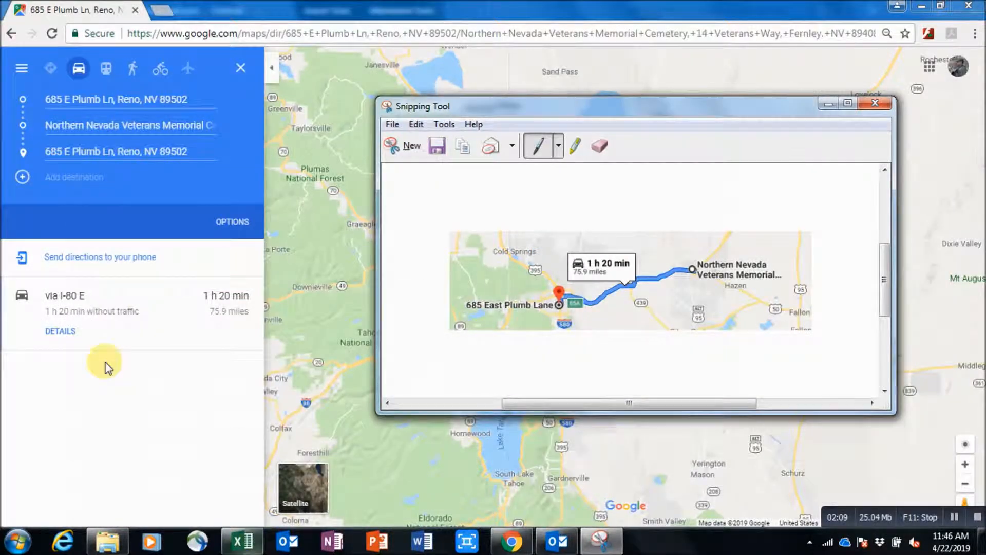
{"action": "left_click", "coordinate": [63, 334]}
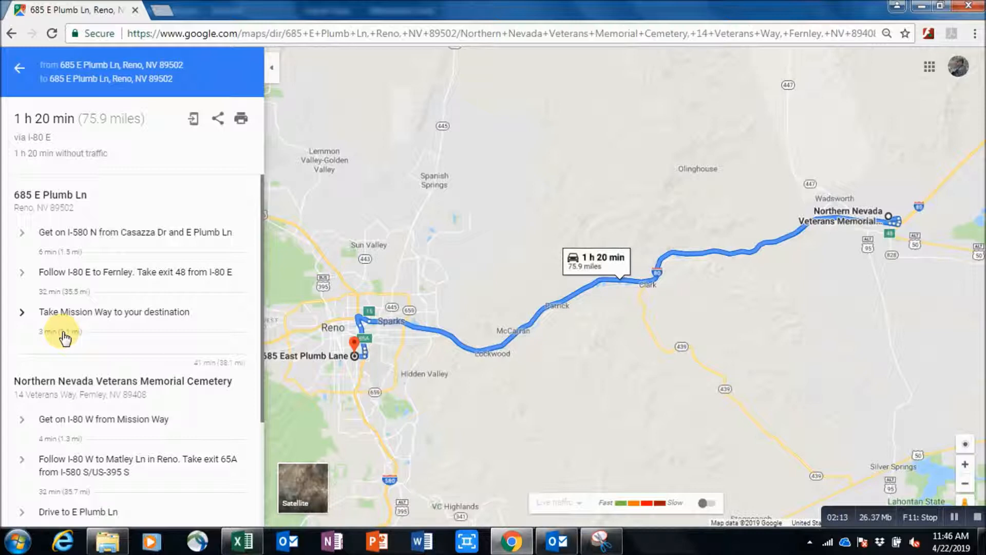
{"action": "left_click", "coordinate": [600, 542]}
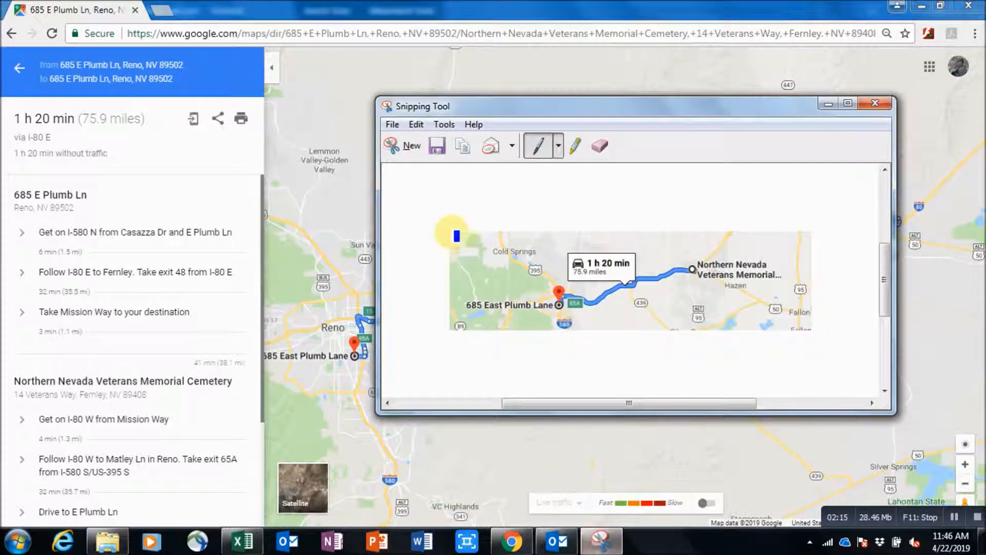
{"action": "left_click", "coordinate": [406, 147]}
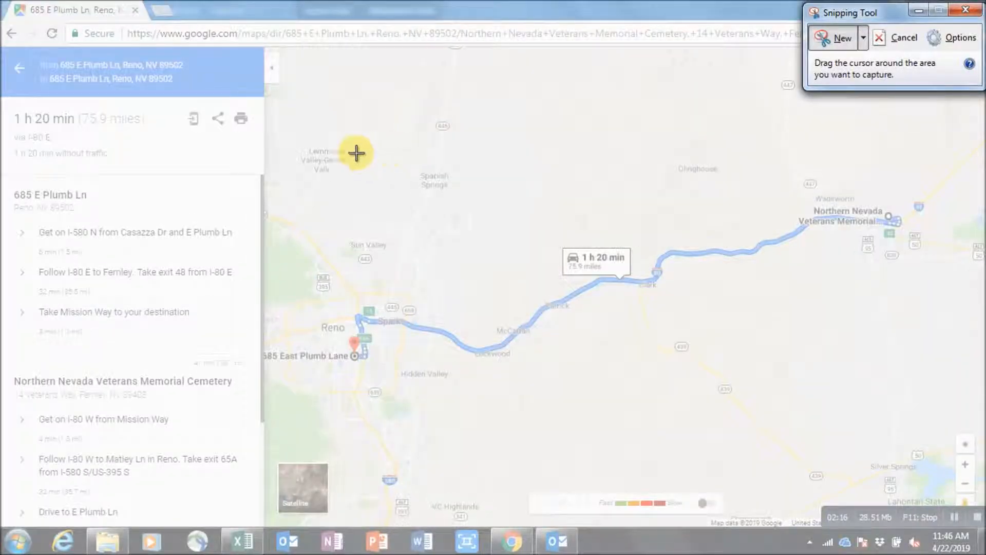
{"action": "left_click_drag", "start_coordinate": [7, 185], "coordinate": [254, 410]}
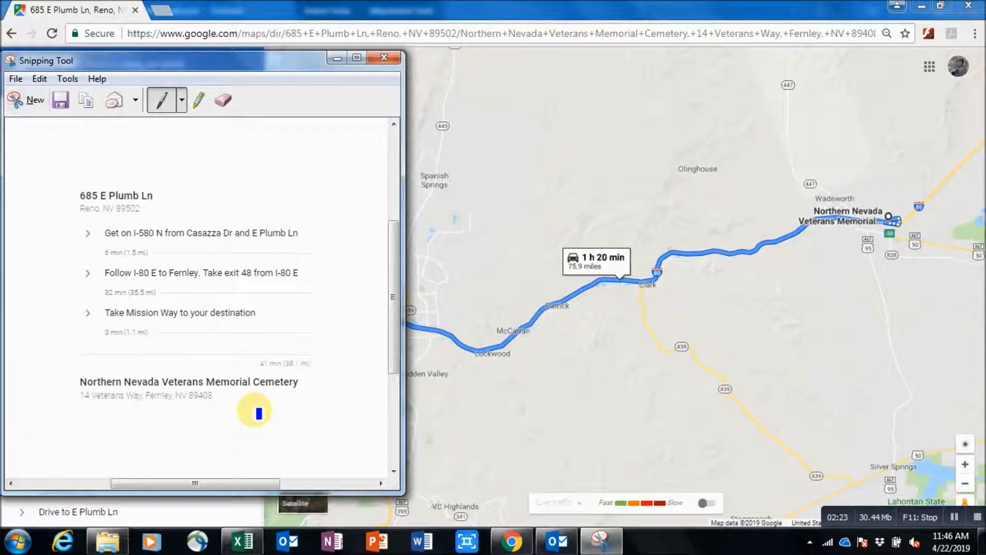
{"action": "left_click", "coordinate": [90, 105]}
Paste the directions snip at A20 and shrink it to fit the first INSERT DIRECTIONS box.
{"action": "left_click", "coordinate": [242, 541]}
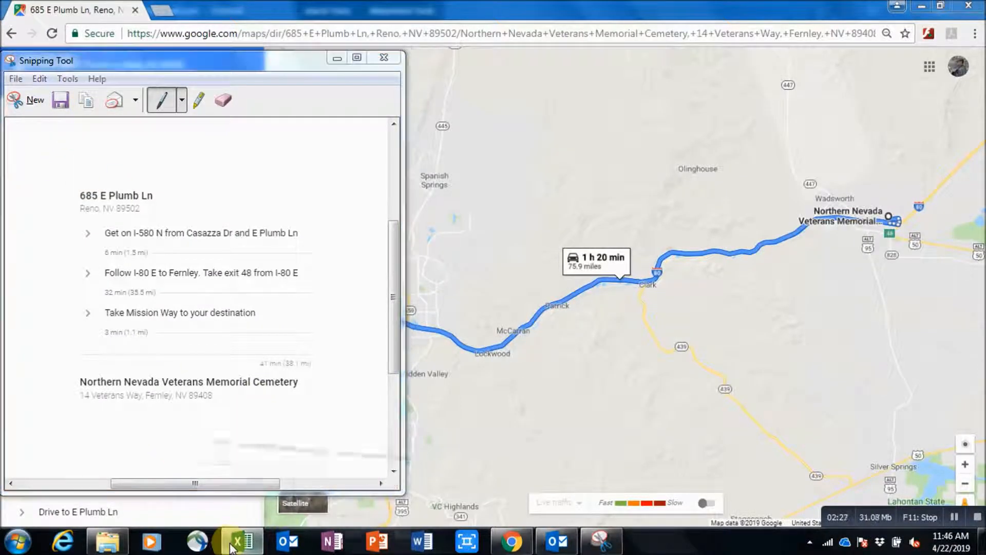
{"action": "left_click", "coordinate": [122, 369]}
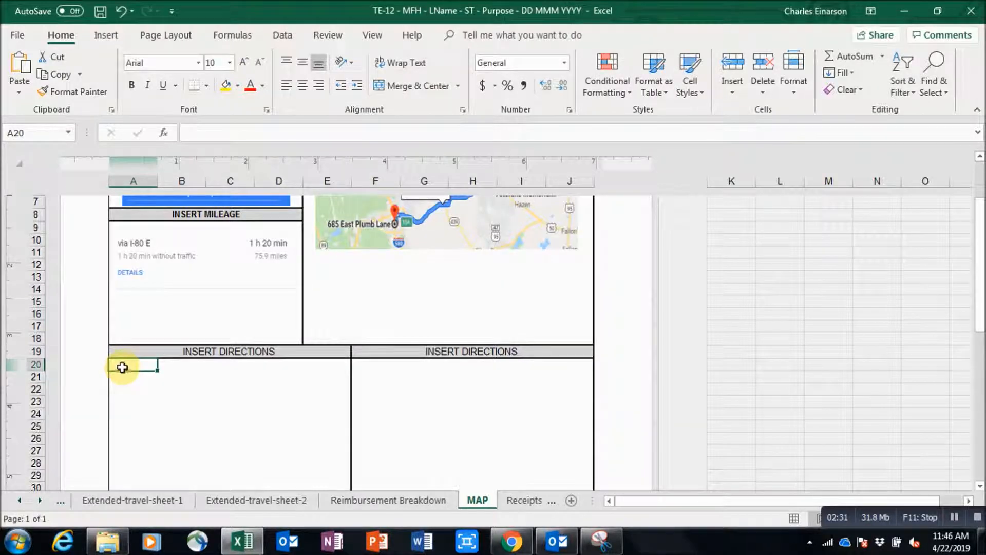
{"action": "right_click", "coordinate": [123, 367]}
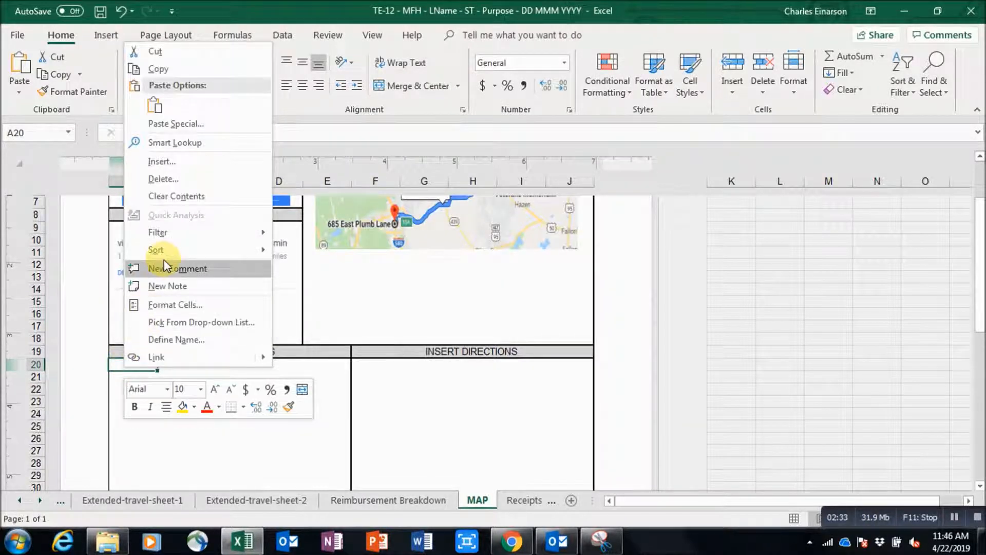
{"action": "left_click", "coordinate": [155, 106]}
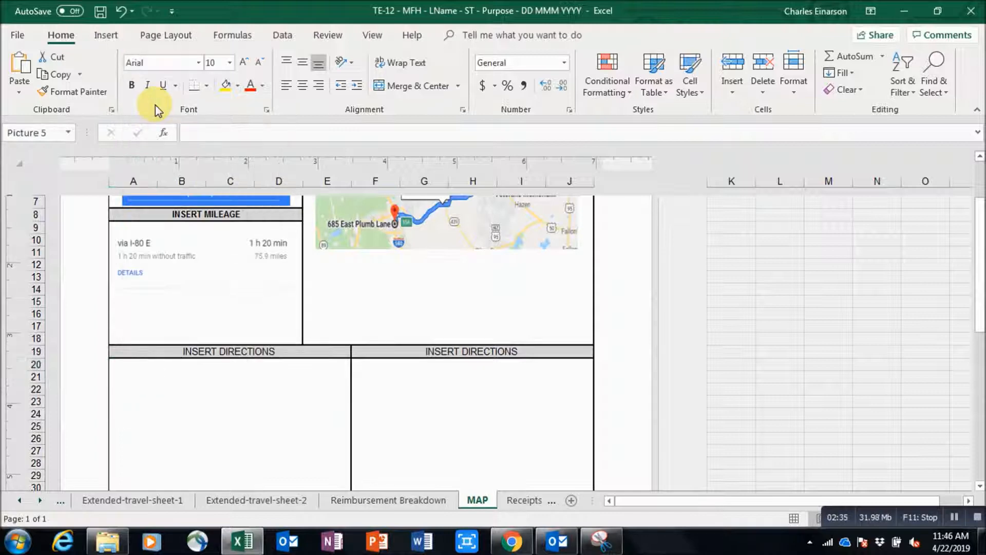
{"action": "left_click_drag", "start_coordinate": [357, 358], "coordinate": [309, 385]}
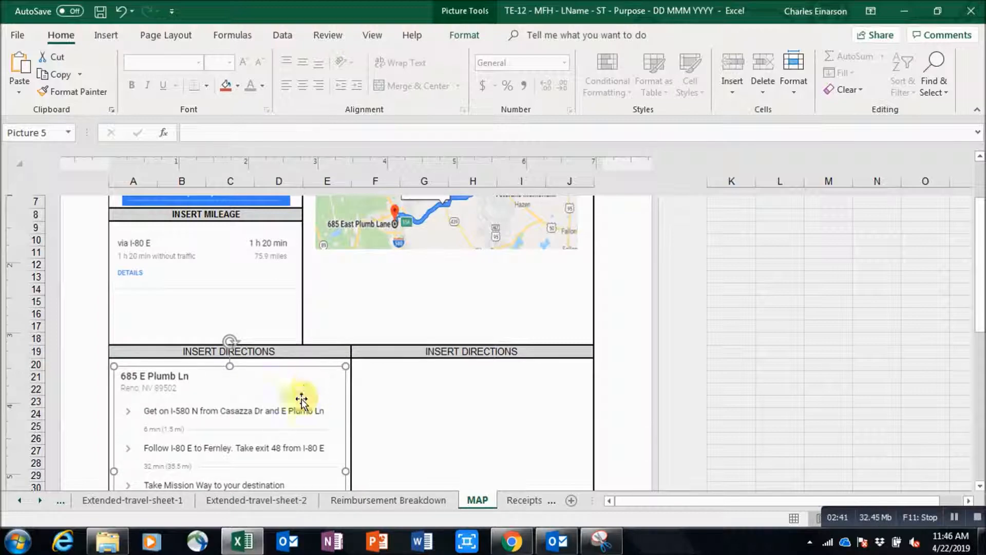
{"action": "left_click", "coordinate": [242, 541]}
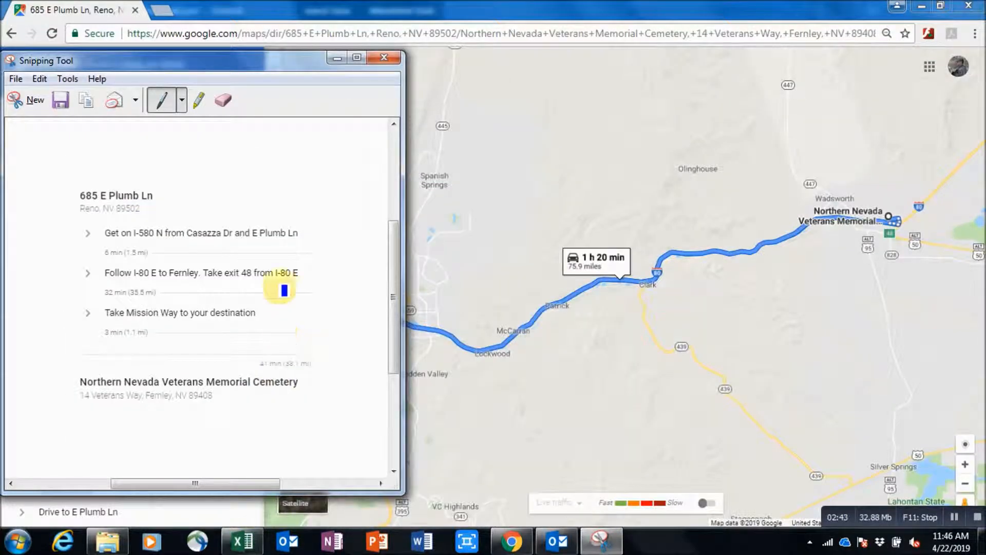
{"action": "left_click", "coordinate": [336, 59]}
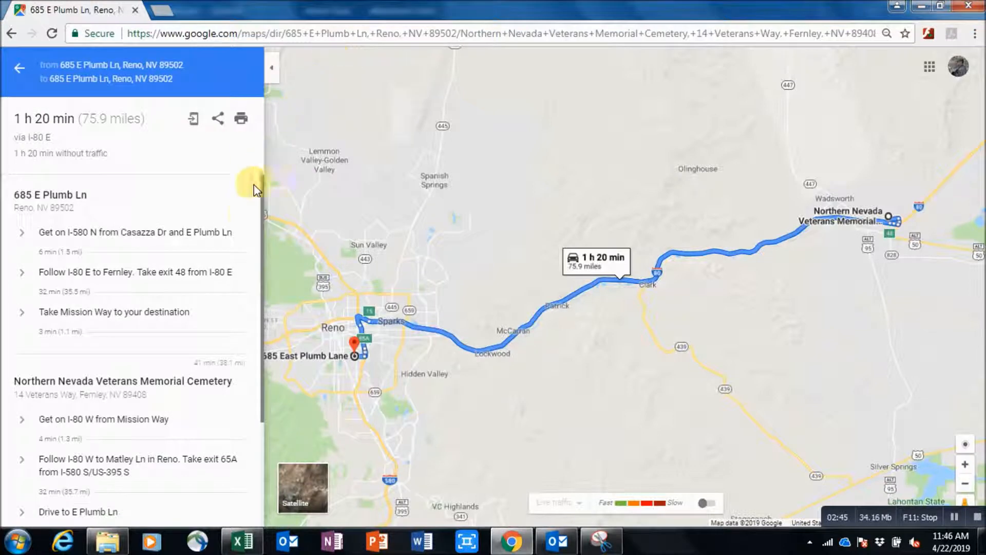
{"action": "left_click_drag", "start_coordinate": [263, 228], "coordinate": [260, 306]}
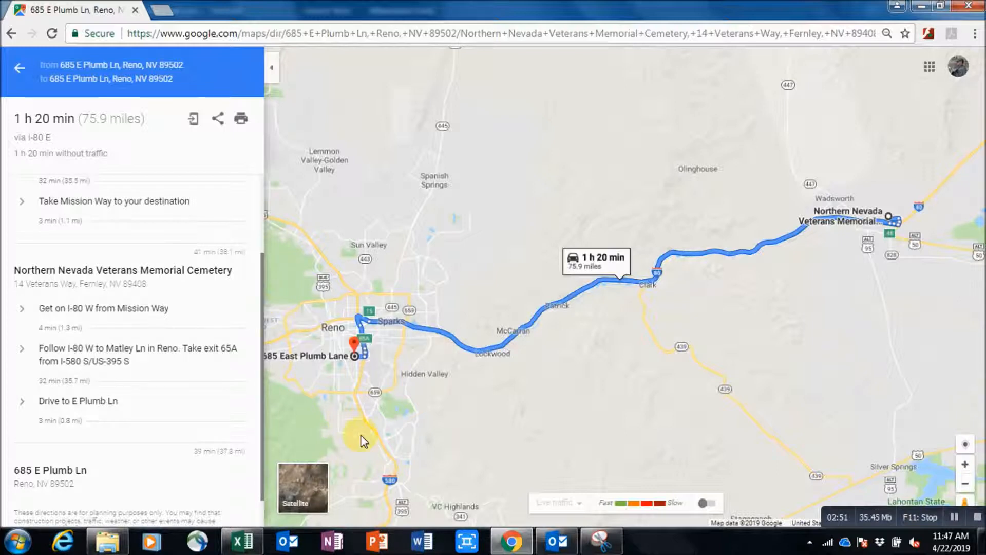
{"action": "left_click", "coordinate": [601, 541]}
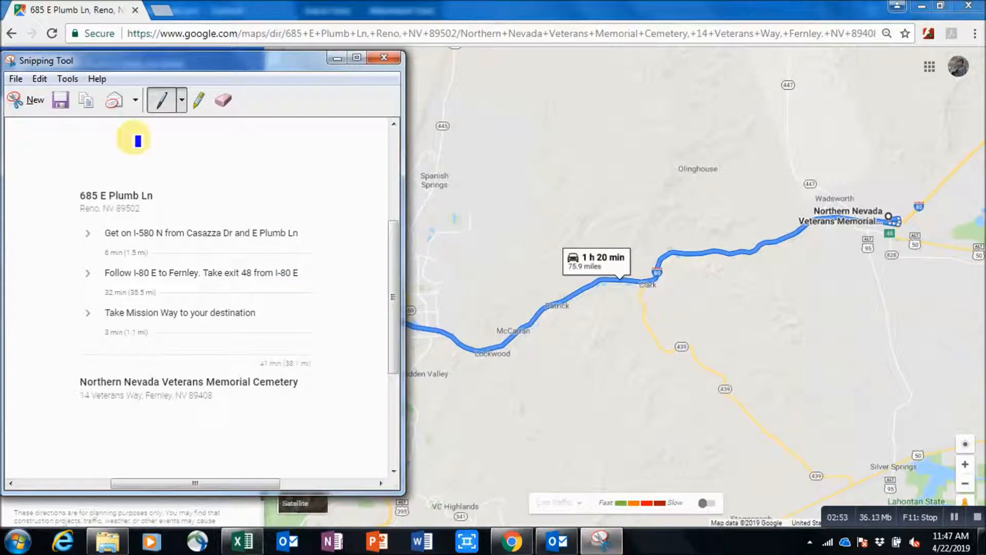
{"action": "left_click", "coordinate": [35, 102]}
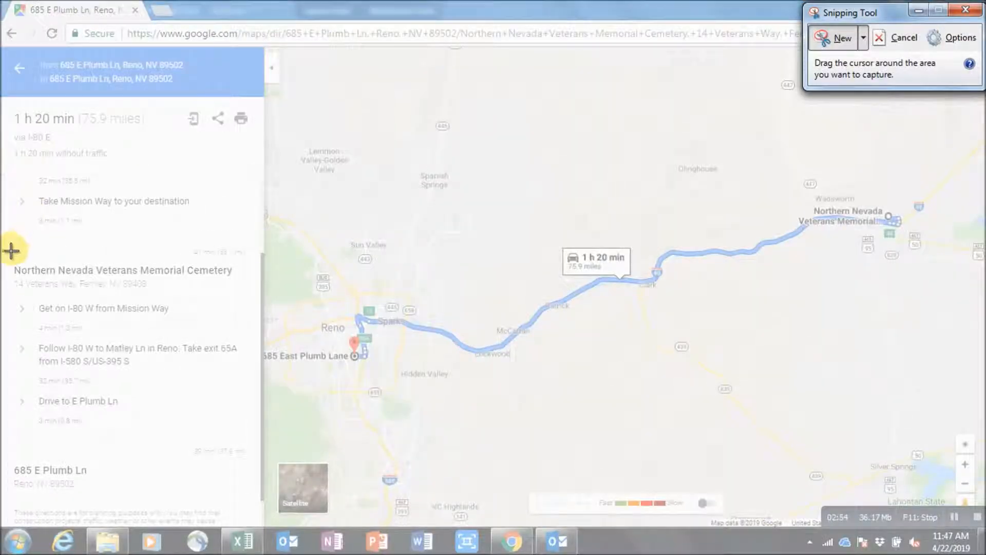
{"action": "left_click_drag", "start_coordinate": [7, 258], "coordinate": [256, 497]}
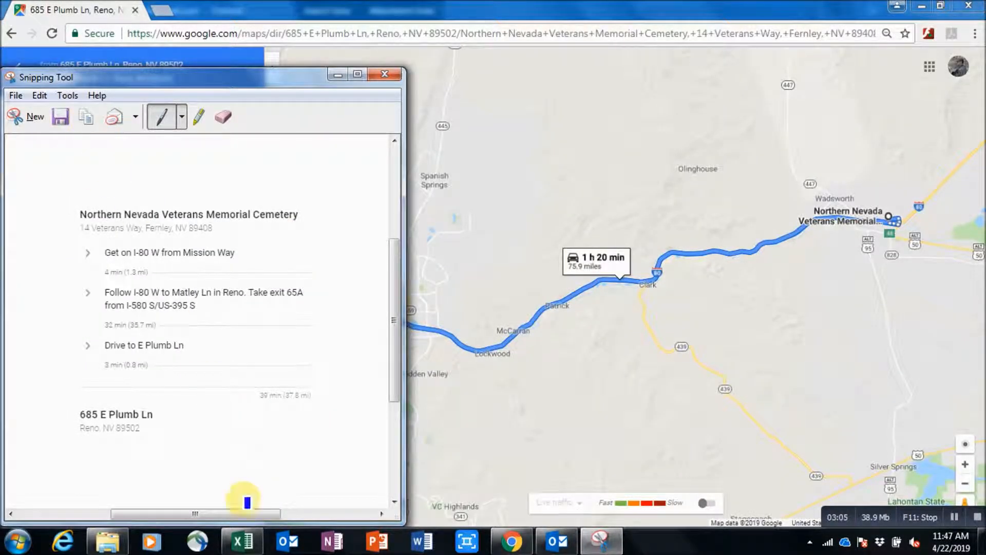
{"action": "left_click", "coordinate": [242, 540]}
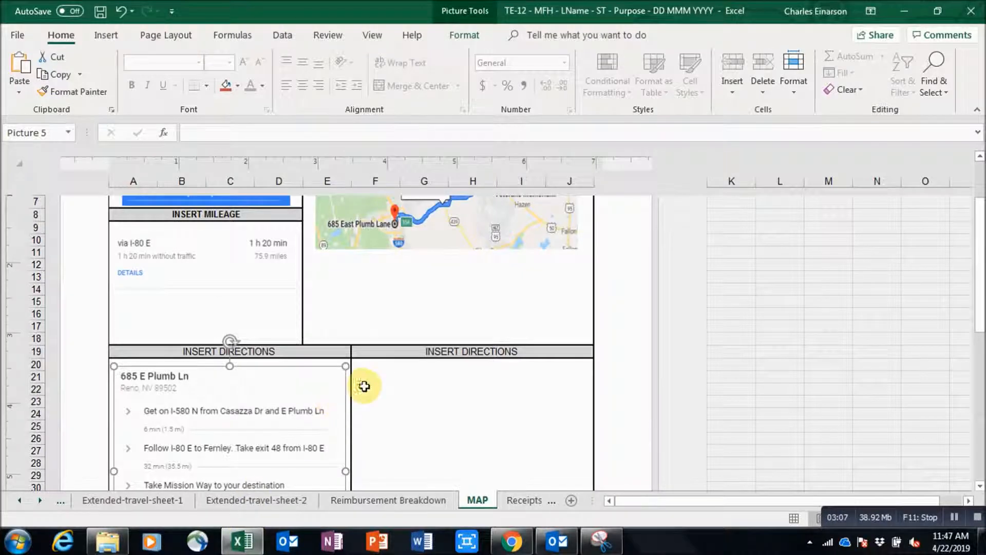
Paste the return-leg directions snip at cell F20 and shrink it to fit the right box.
{"action": "left_click", "coordinate": [370, 376]}
{"action": "left_click", "coordinate": [371, 366]}
{"action": "right_click", "coordinate": [371, 367]}
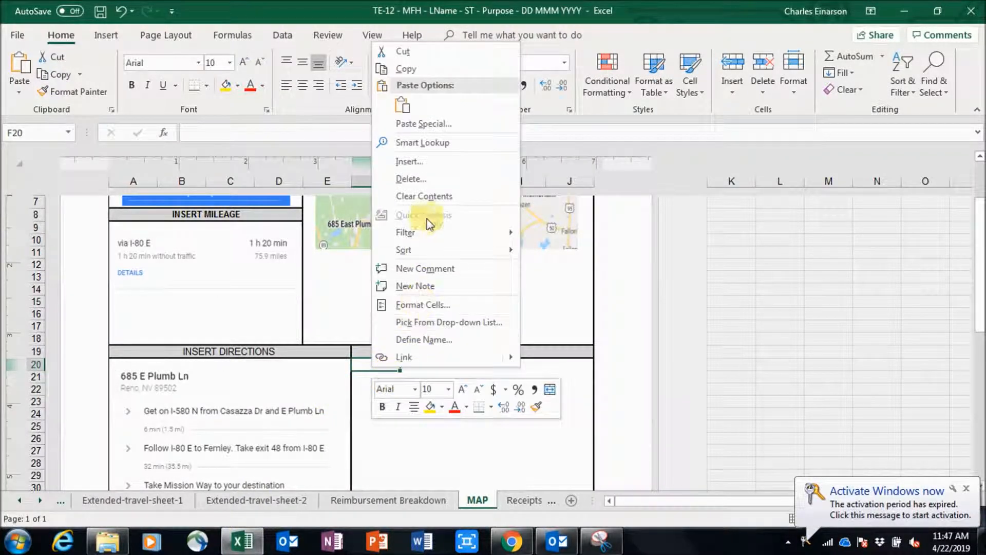
{"action": "left_click", "coordinate": [402, 105]}
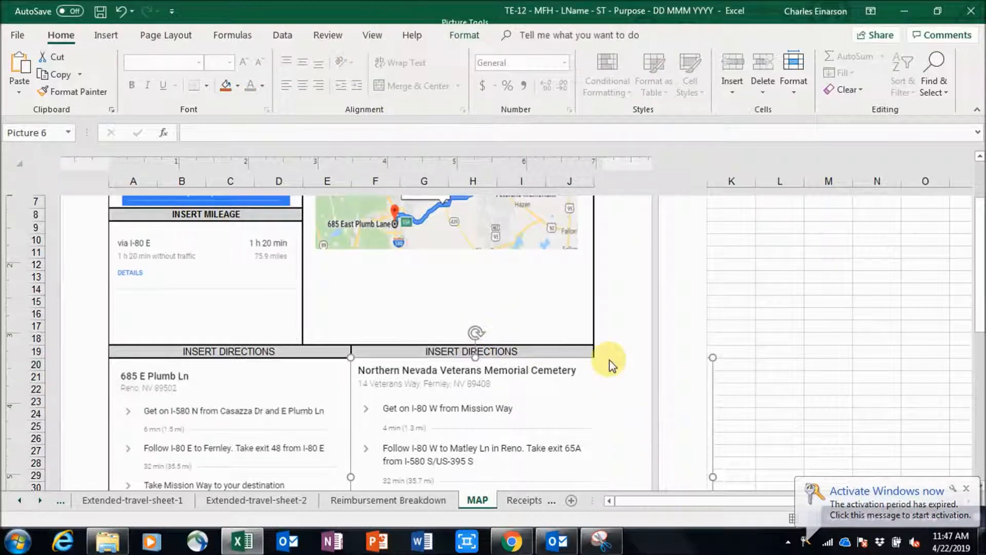
{"action": "left_click_drag", "start_coordinate": [711, 357], "coordinate": [530, 394]}
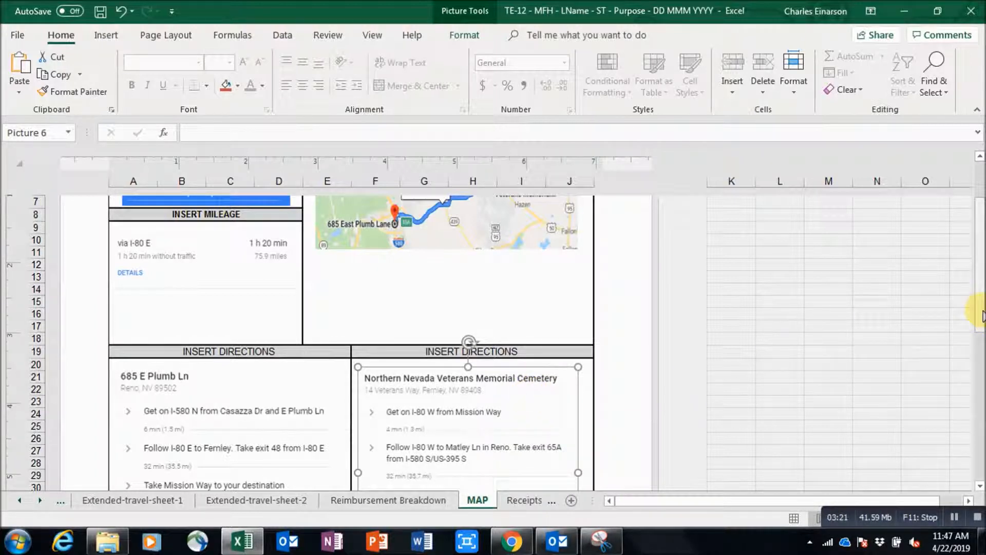
{"action": "left_click_drag", "start_coordinate": [978, 311], "coordinate": [976, 274]}
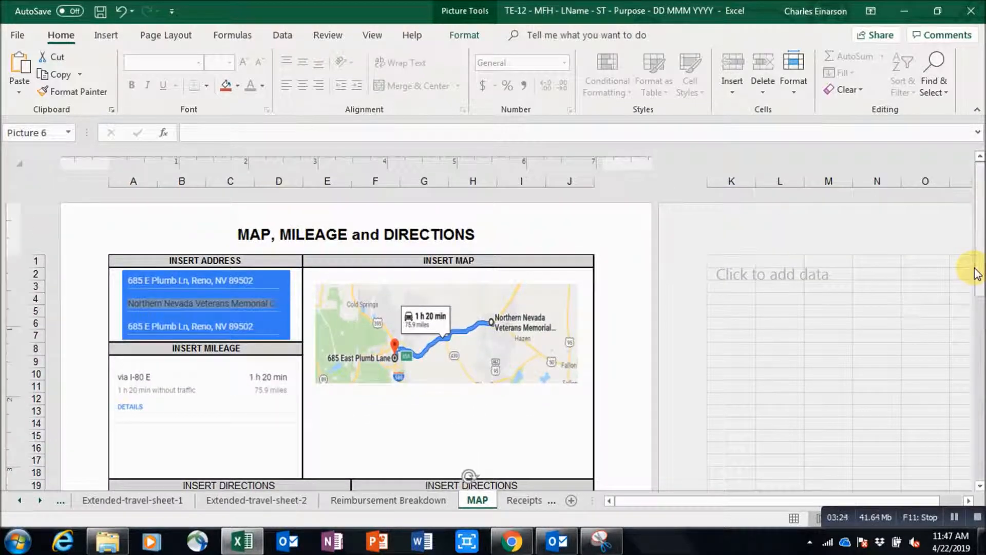
Enter 75.9 POV miles in cell C15 of the Main-Expense-Report sheet.
{"action": "left_click", "coordinate": [61, 505]}
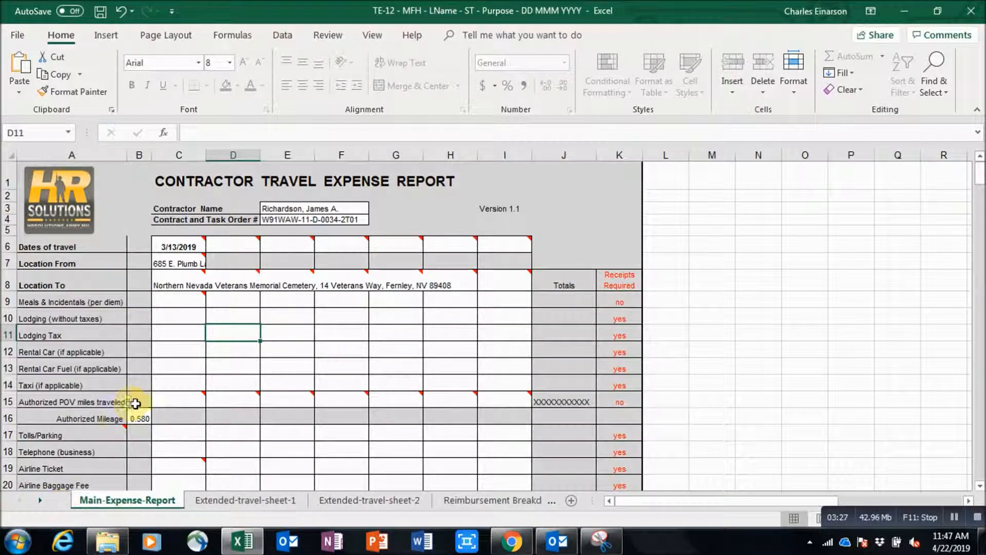
{"action": "left_click", "coordinate": [170, 401]}
{"action": "type", "text": "75"}
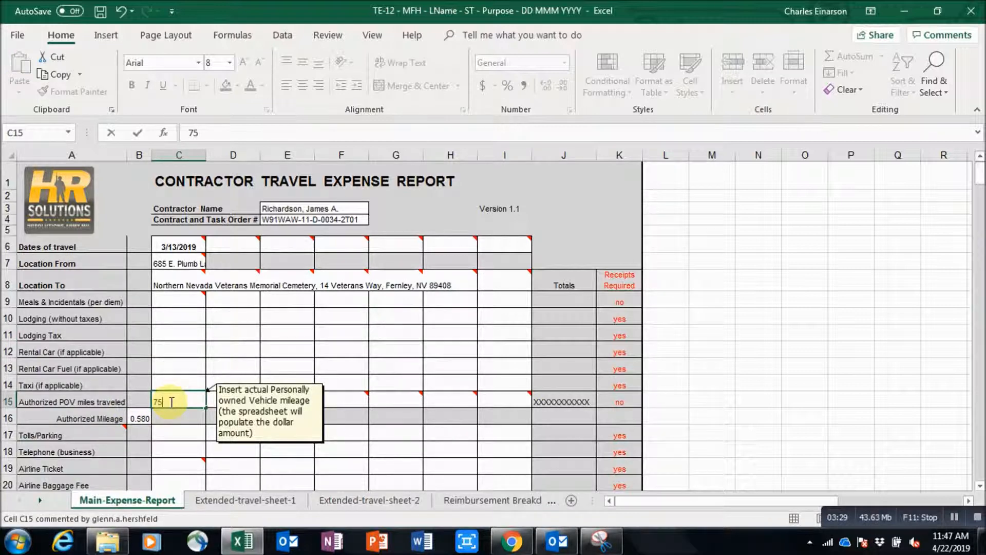
{"action": "type", "text": ".9"}
{"action": "key", "text": "Return"}
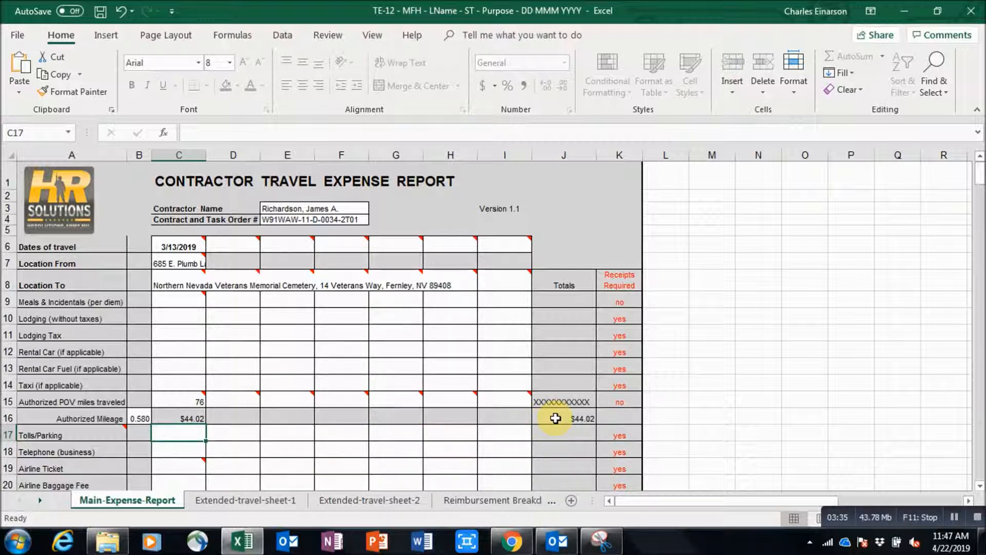
On Reimbursement Breakdown, enter 44.02 as POV Mileage and add 44 to the Employee total comment.
{"action": "left_click", "coordinate": [506, 499]}
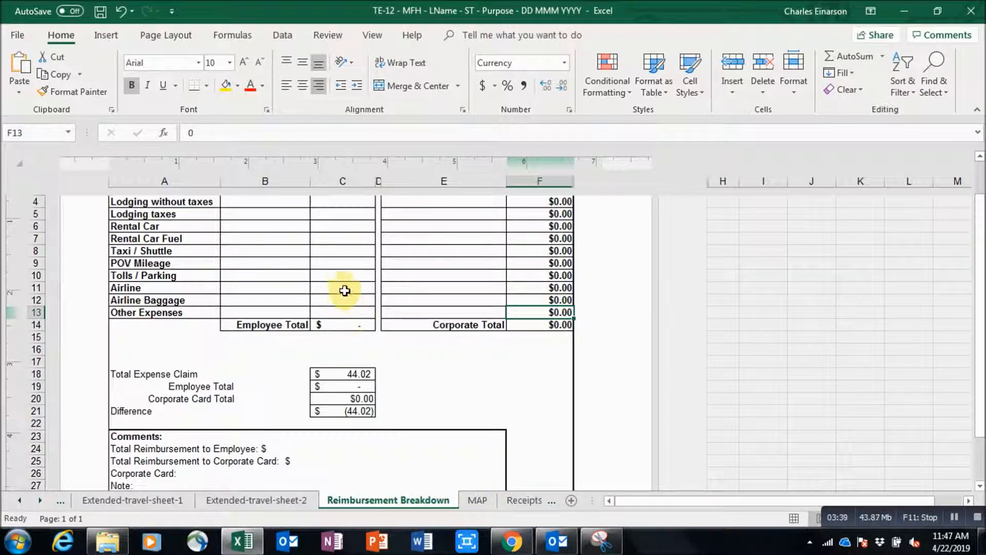
{"action": "left_click", "coordinate": [341, 263]}
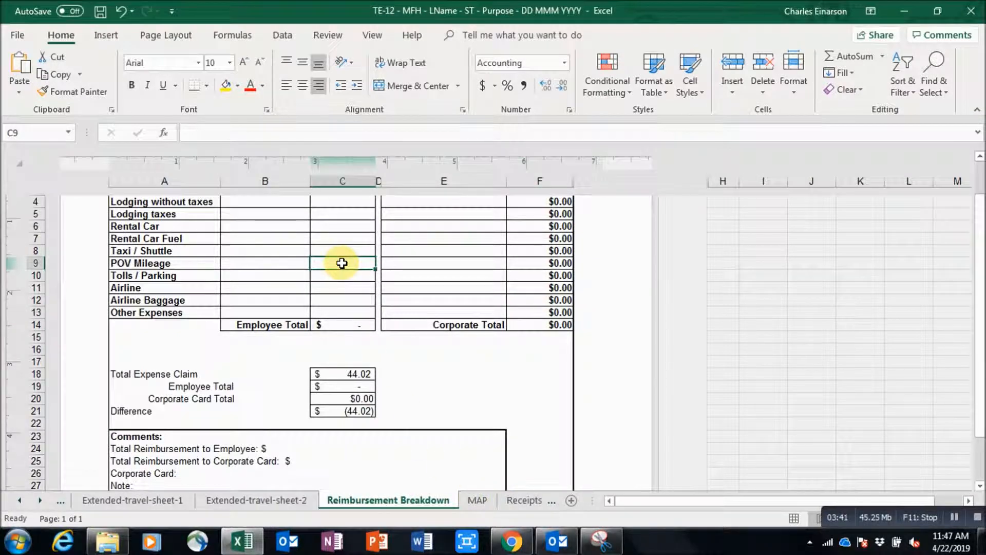
{"action": "type", "text": "44.02"}
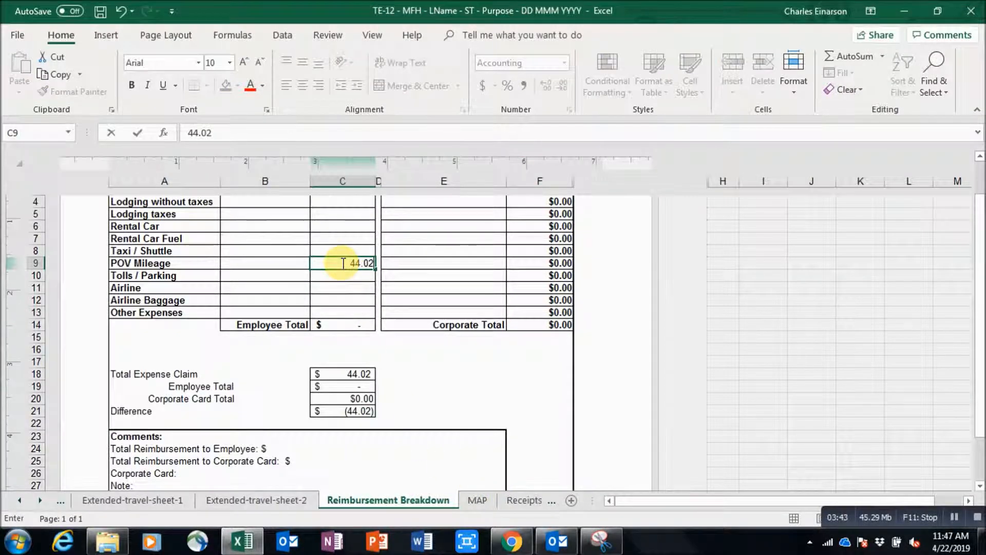
{"action": "key", "text": "Return"}
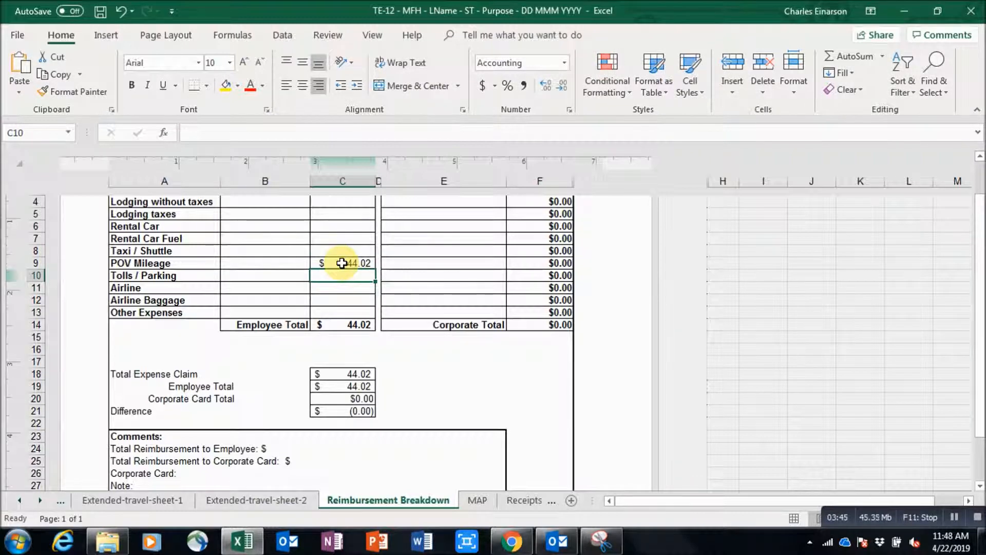
{"action": "double_click", "coordinate": [276, 449]}
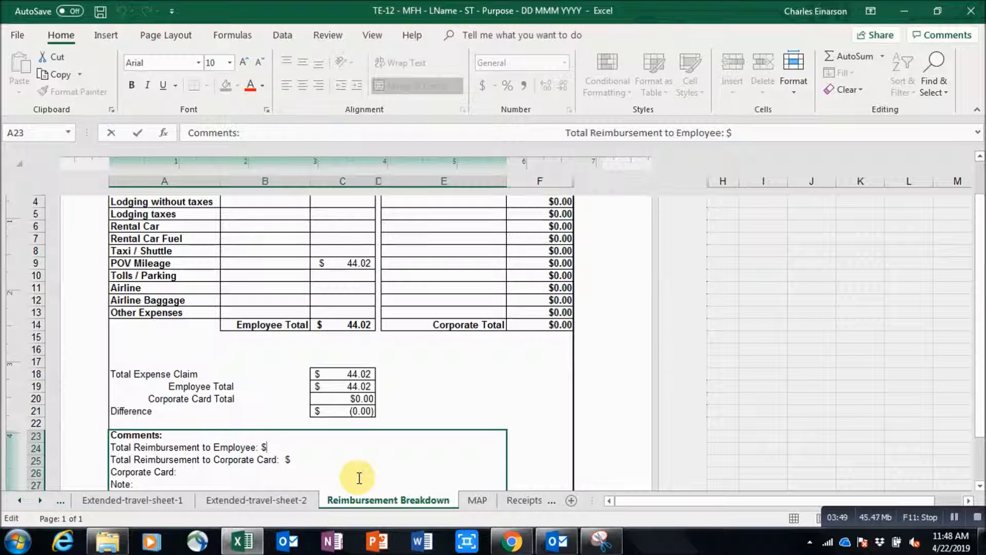
{"action": "type", "text": "44.02"}
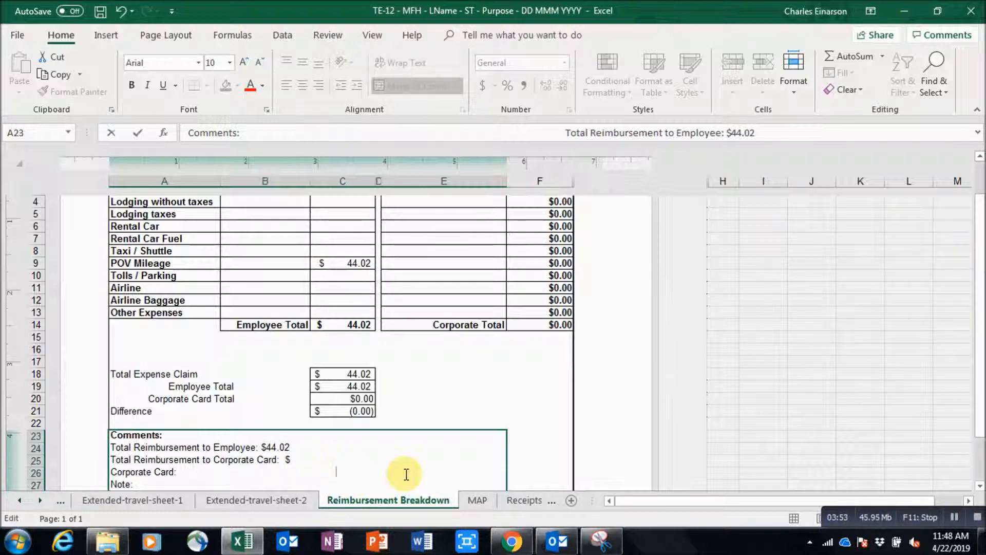
Page through the receipt sheets and delete the Receipt - Other sheet.
{"action": "left_click", "coordinate": [514, 504]}
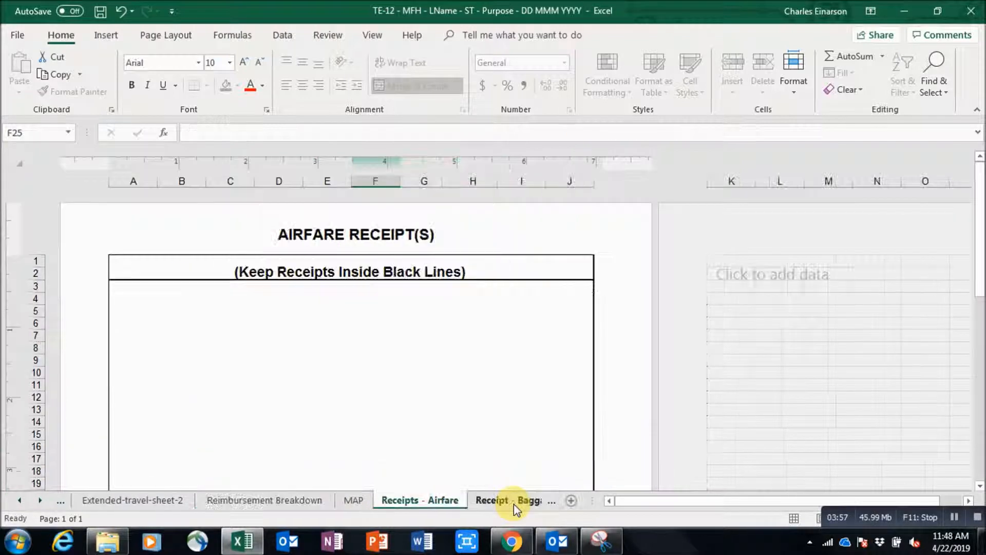
{"action": "left_click", "coordinate": [514, 504]}
{"action": "left_click", "coordinate": [505, 502]}
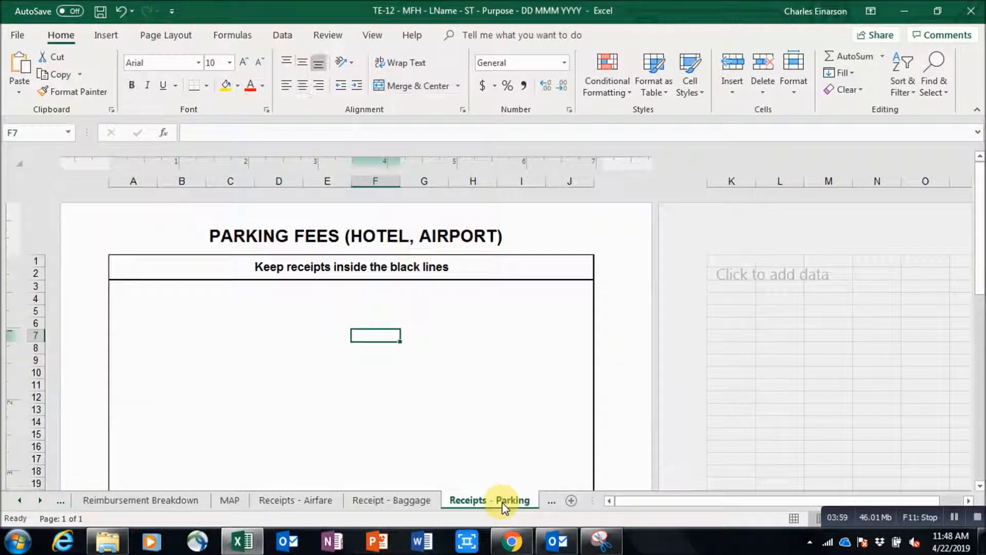
{"action": "left_click", "coordinate": [558, 503]}
{"action": "left_click", "coordinate": [523, 502]}
{"action": "left_click", "coordinate": [506, 502]}
{"action": "left_click", "coordinate": [506, 501]}
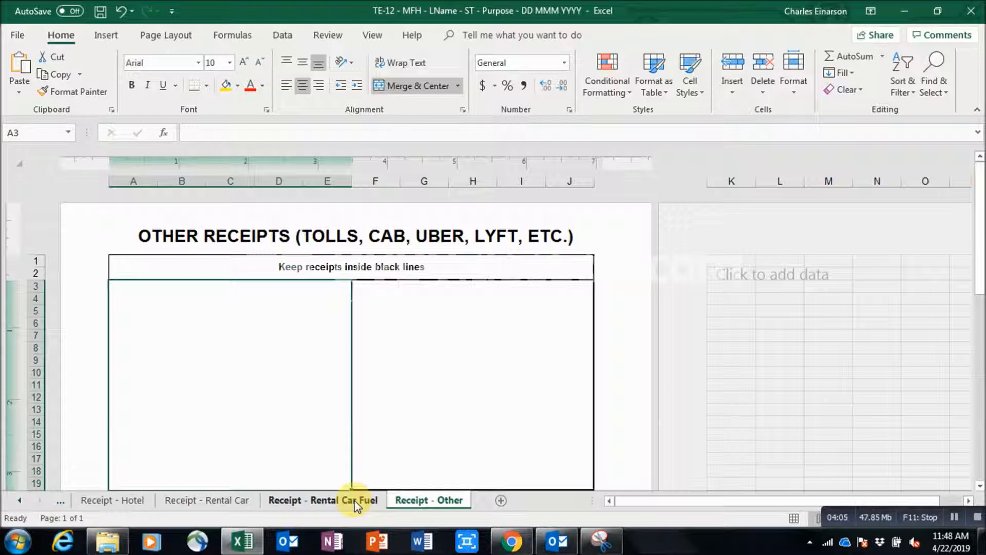
{"action": "right_click", "coordinate": [417, 502]}
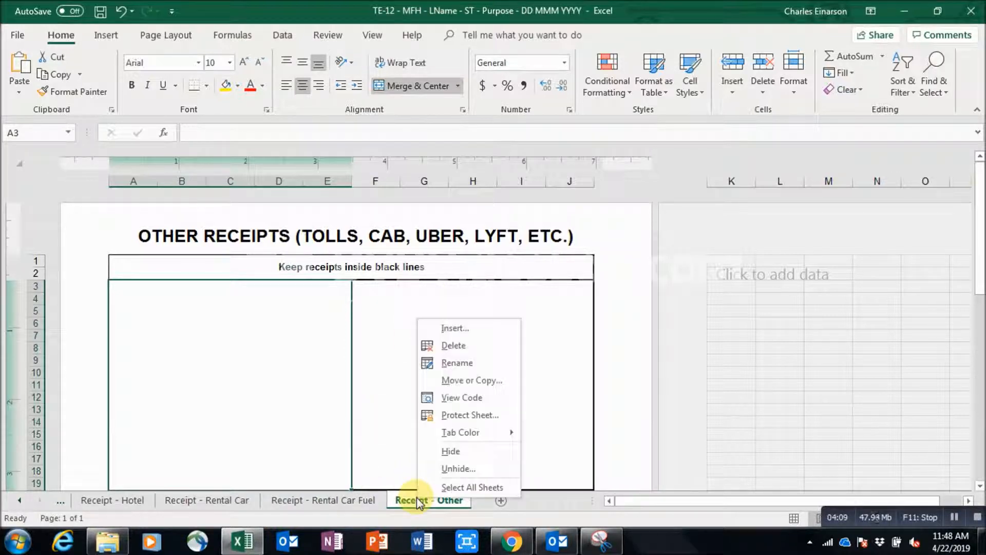
{"action": "left_click", "coordinate": [462, 345]}
{"action": "left_click", "coordinate": [469, 310]}
Group the Airfare, Baggage, Parking, Hotel and Rental Car receipt sheets and delete them.
{"action": "left_click", "coordinate": [196, 501], "text": "ctrl"}
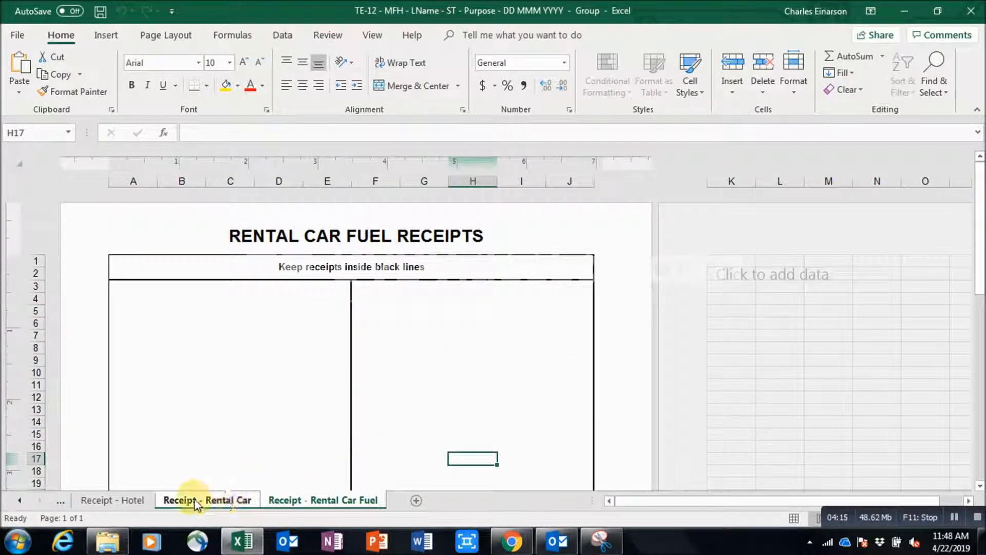
{"action": "left_click", "coordinate": [117, 501], "text": "ctrl"}
{"action": "left_click", "coordinate": [20, 501]}
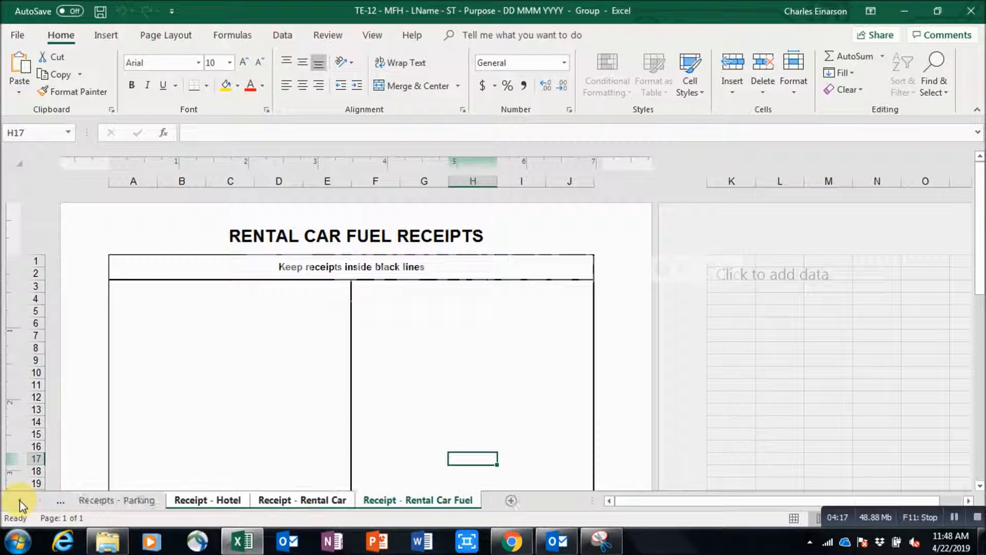
{"action": "left_click", "coordinate": [20, 501]}
{"action": "left_click", "coordinate": [195, 501], "text": "ctrl"}
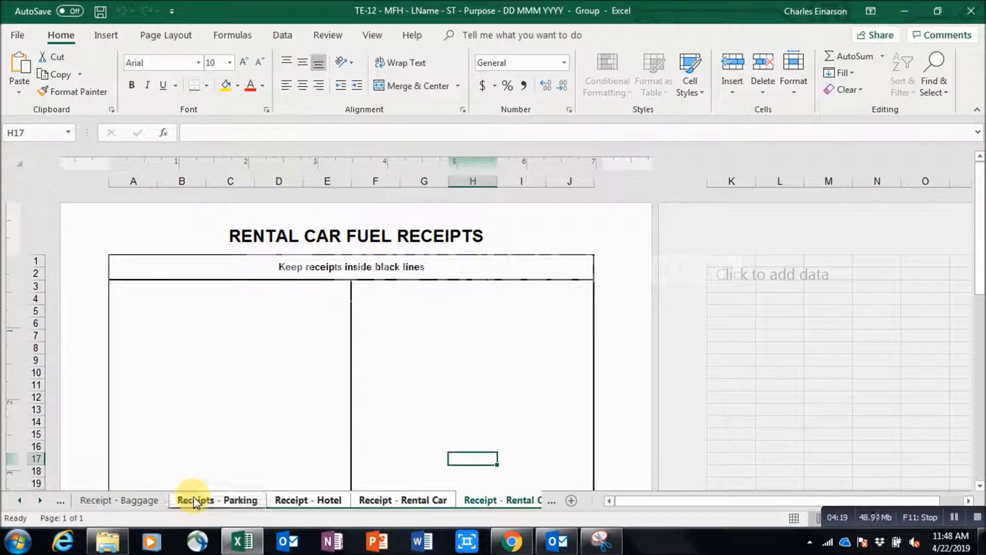
{"action": "left_click", "coordinate": [144, 501], "text": "ctrl"}
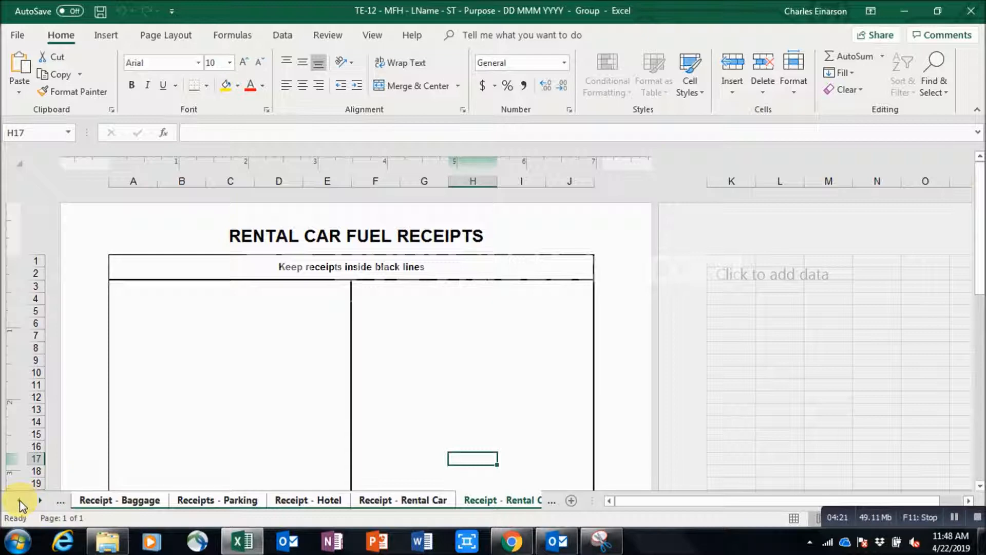
{"action": "left_click", "coordinate": [19, 501]}
{"action": "left_click", "coordinate": [114, 499], "text": "ctrl"}
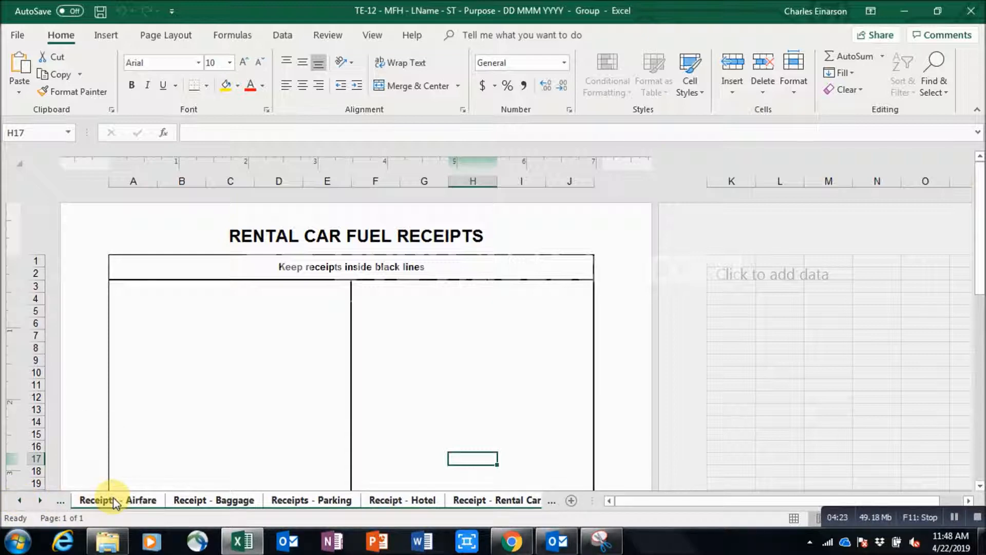
{"action": "left_click", "coordinate": [19, 502]}
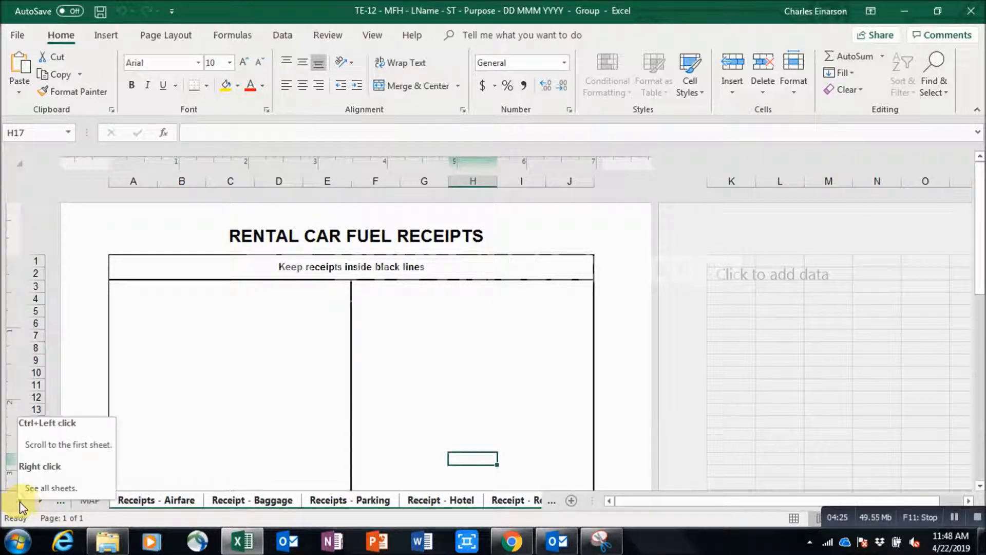
{"action": "right_click", "coordinate": [144, 506]}
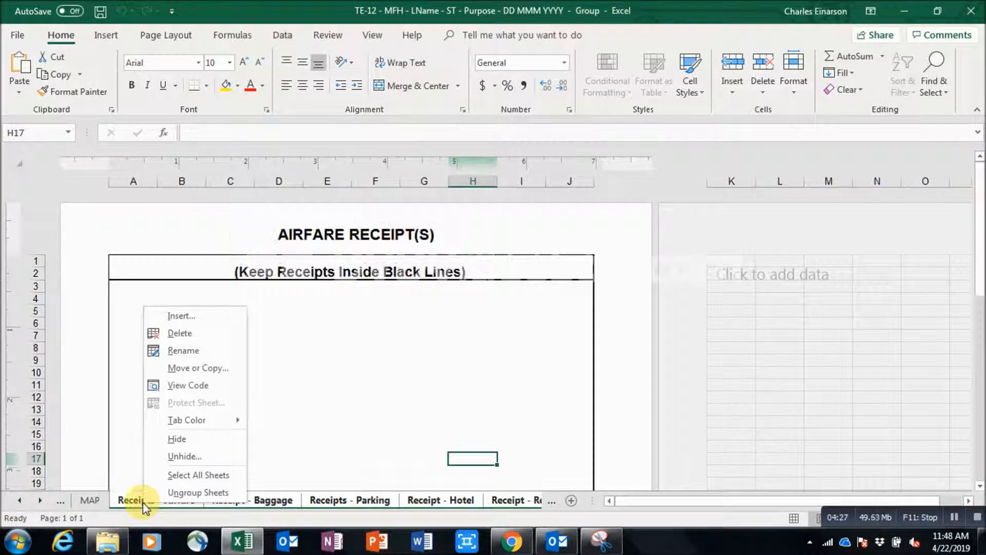
{"action": "left_click", "coordinate": [187, 335]}
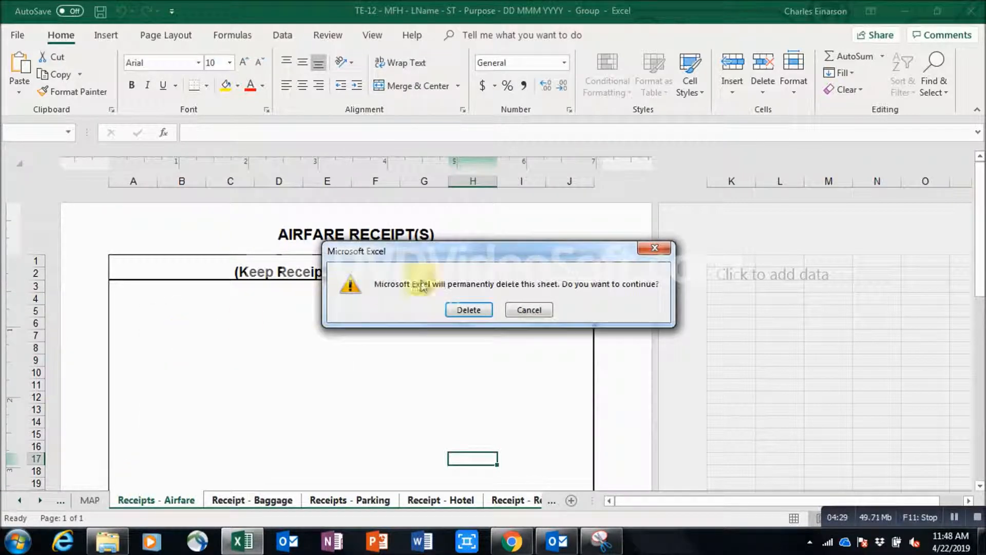
{"action": "left_click", "coordinate": [470, 308]}
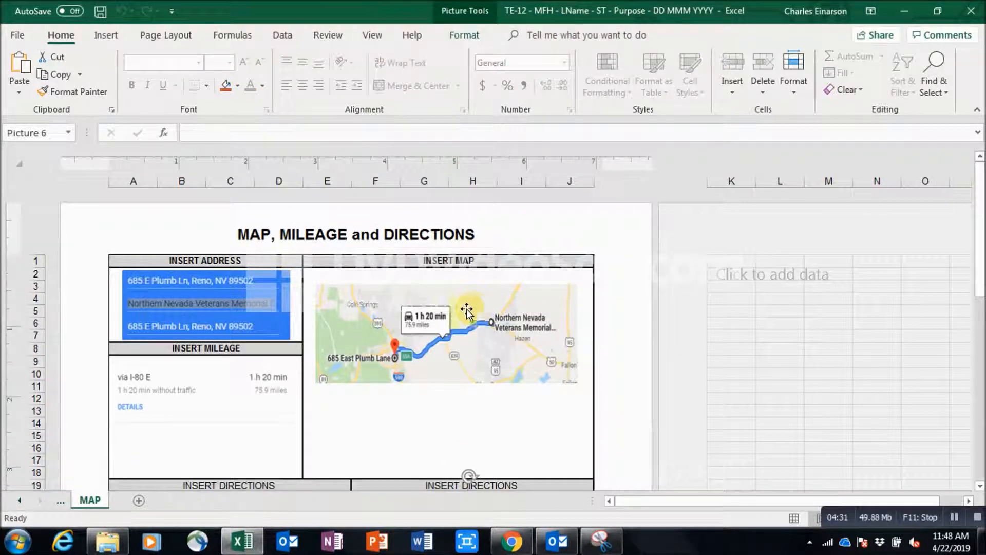
Return to Main-Expense-Report and open Save As with the TE-12 file name ready for editing.
{"action": "left_click", "coordinate": [60, 501]}
{"action": "left_click", "coordinate": [61, 502]}
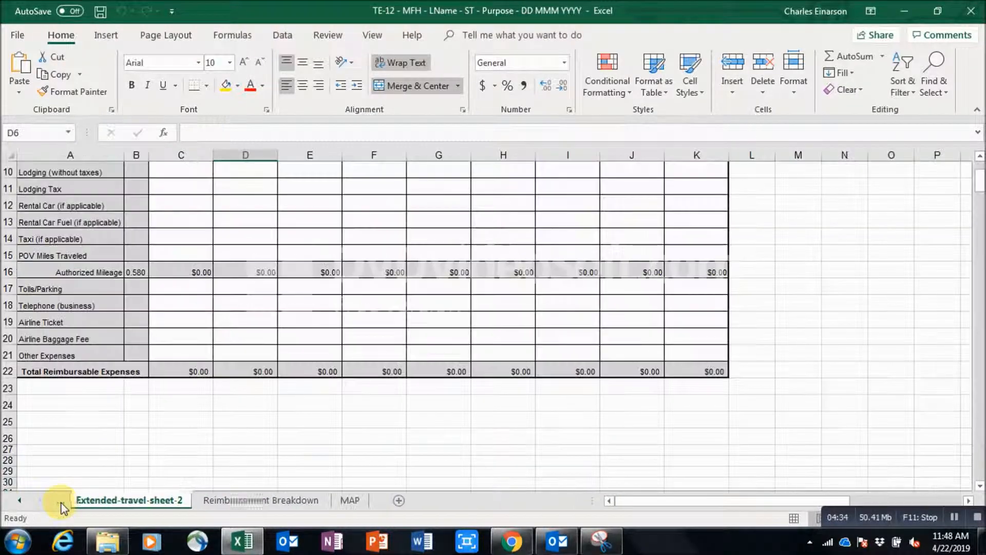
{"action": "left_click", "coordinate": [60, 502]}
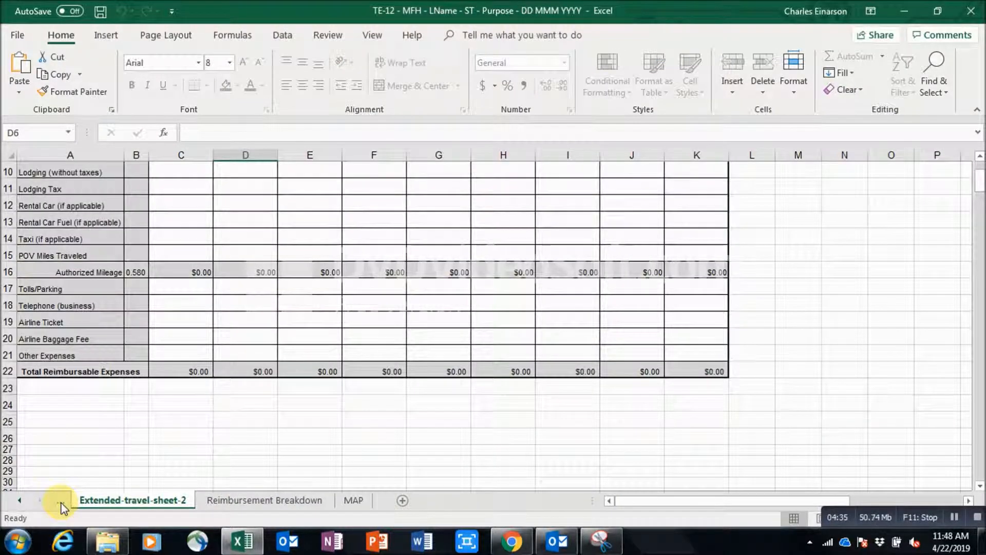
{"action": "left_click", "coordinate": [61, 502]}
{"action": "left_click", "coordinate": [60, 502]}
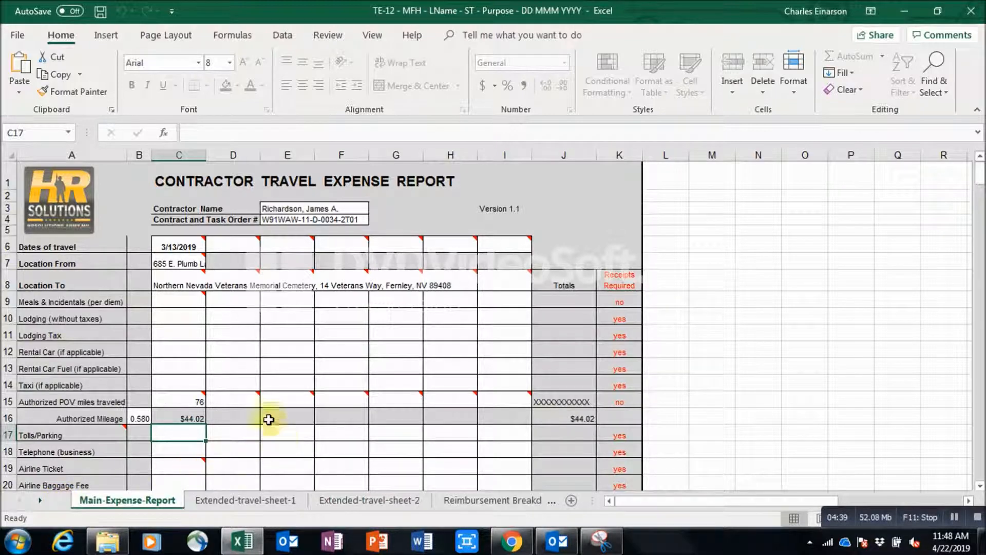
{"action": "left_click", "coordinate": [24, 34]}
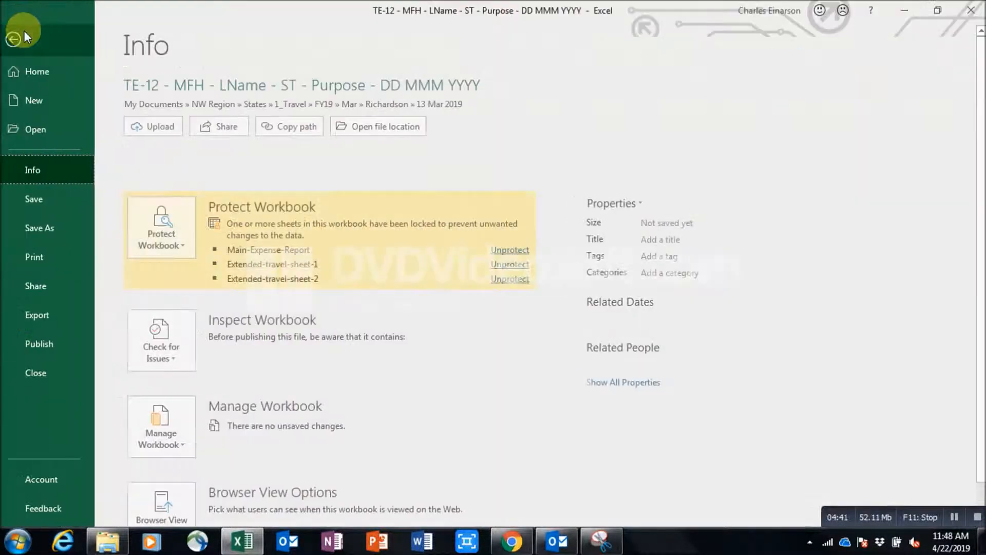
{"action": "left_click", "coordinate": [41, 227]}
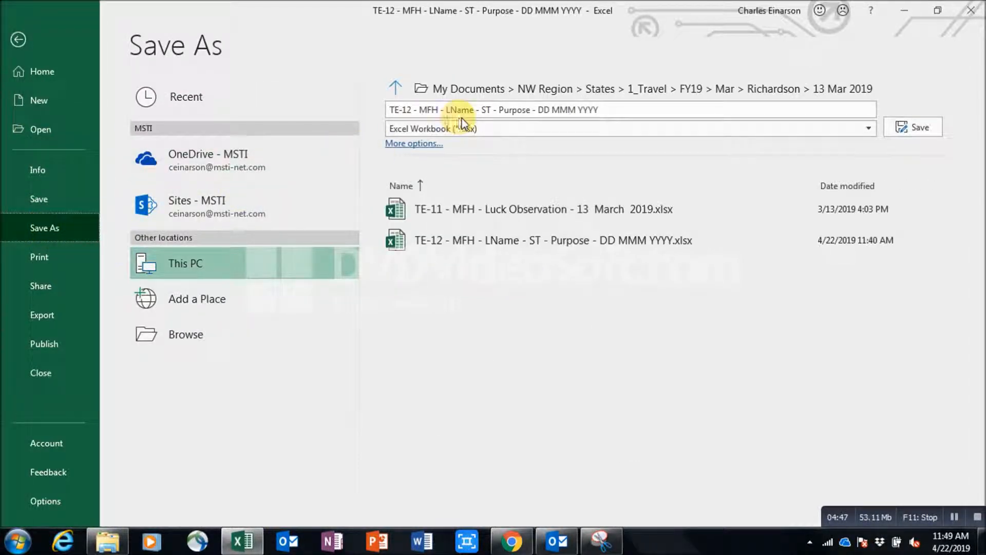
{"action": "left_click", "coordinate": [441, 108]}
Add (MSTI) after MFH and replace the LName and ST placeholders with the traveller's surname and NV.
{"action": "left_click", "coordinate": [441, 108]}
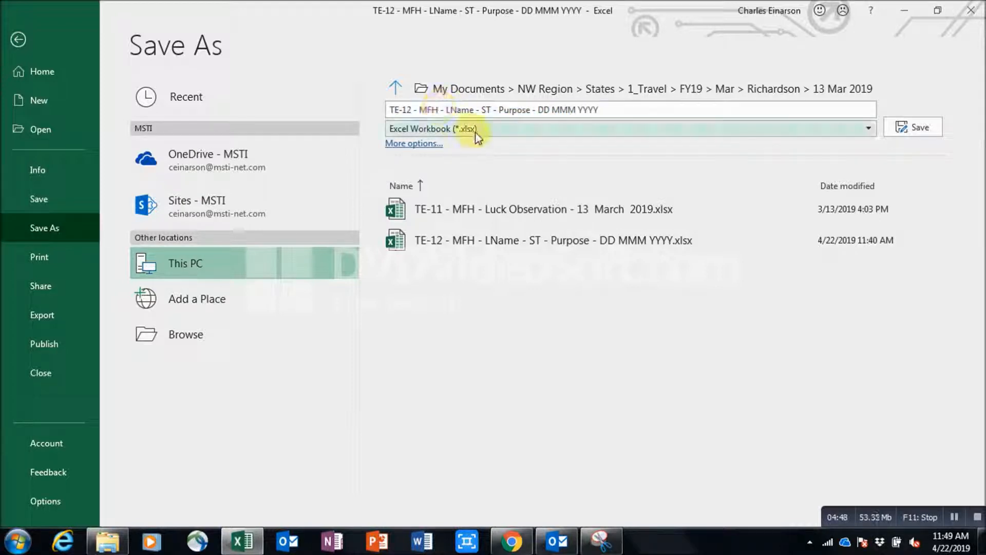
{"action": "type", "text": "(MSTI"}
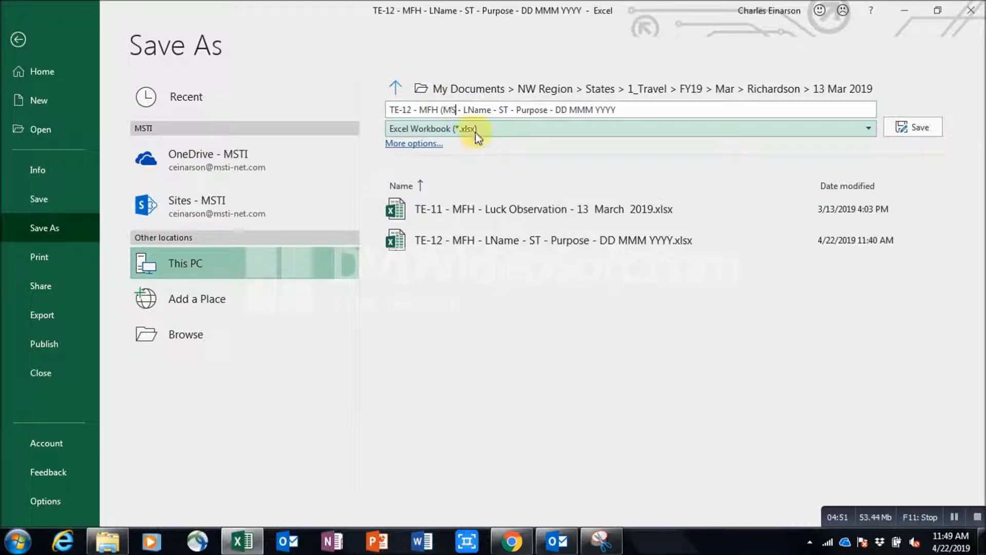
{"action": "type", "text": ")"}
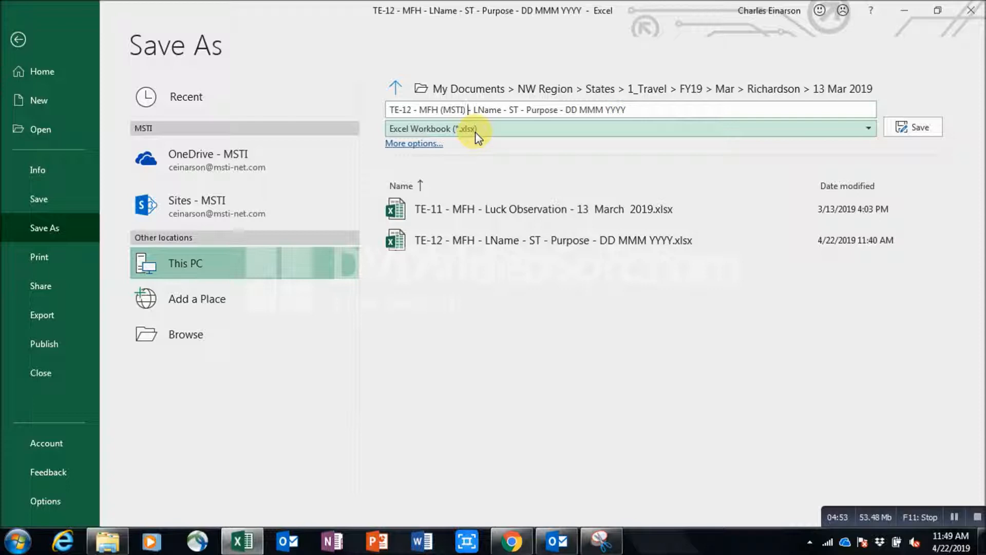
{"action": "key", "text": "Right"}
{"action": "key", "text": "Right"}
{"action": "key", "text": "Right"}
{"action": "key", "text": "Delete"}
{"action": "key", "text": "Delete"}
{"action": "key", "text": "Delete"}
{"action": "key", "text": "Delete"}
{"action": "key", "text": "Delete"}
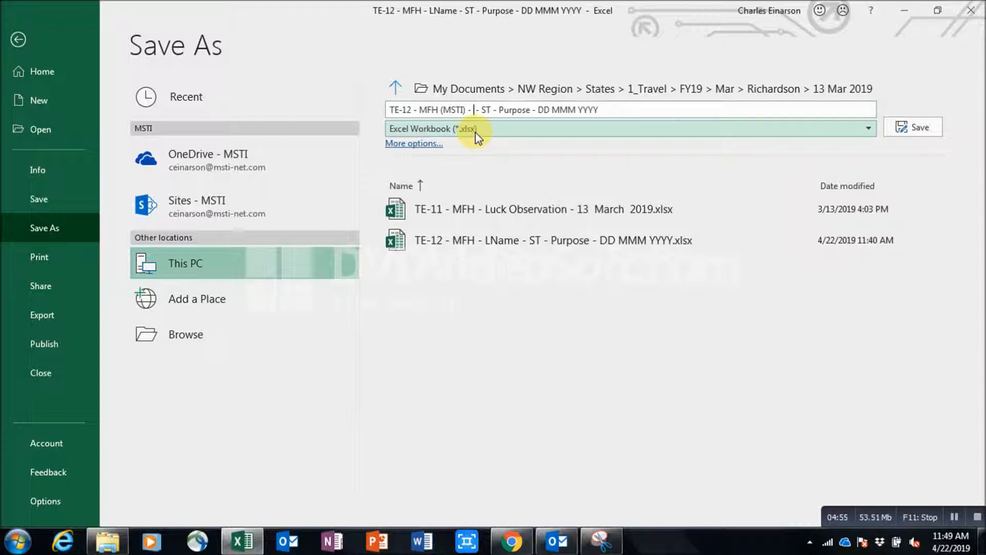
{"action": "type", "text": "Richards"}
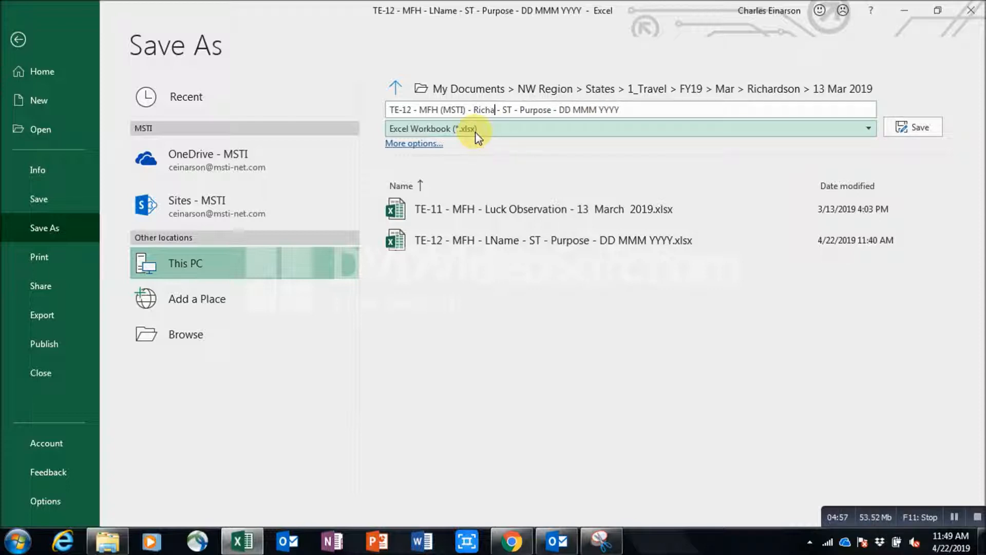
{"action": "type", "text": "on"}
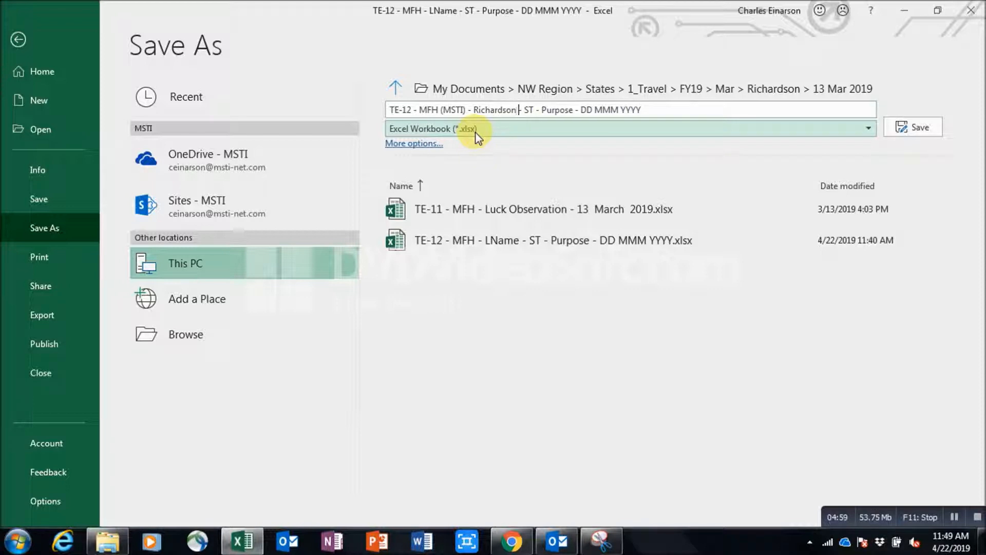
{"action": "key", "text": "Delete"}
{"action": "key", "text": "Delete"}
{"action": "key", "text": "Delete"}
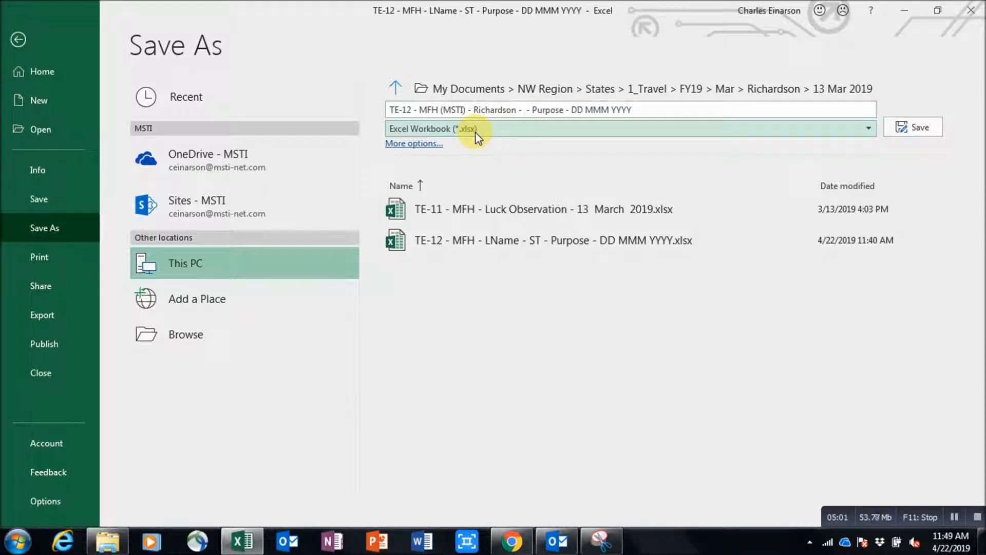
{"action": "type", "text": "NV"}
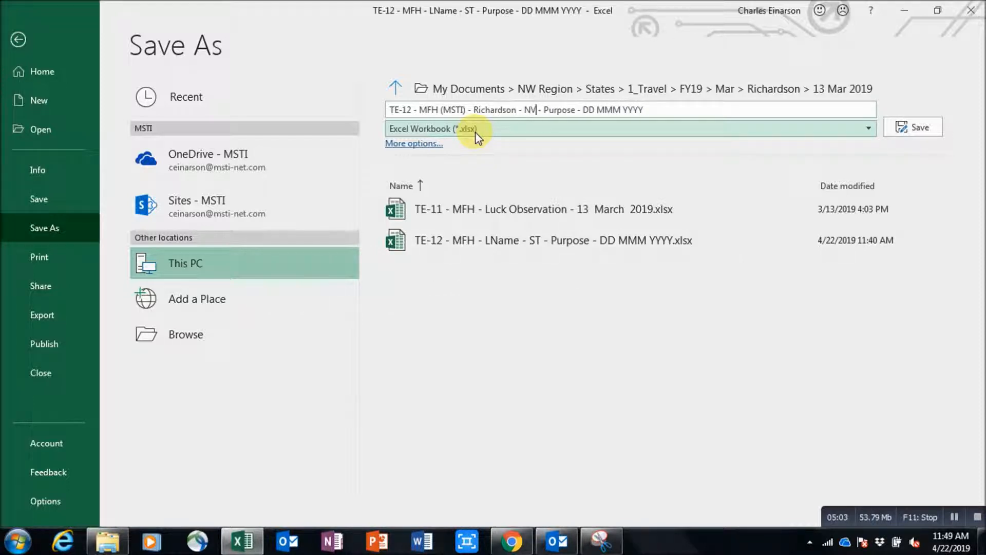
Replace the Purpose and date placeholders with 'Fernley - Mission Observation' and '13 Mar', then save.
{"action": "key", "text": "Right"}
{"action": "key", "text": "Right"}
{"action": "key", "text": "Right"}
{"action": "key", "text": "Delete"}
{"action": "key", "text": "Delete"}
{"action": "key", "text": "Delete"}
{"action": "key", "text": "Delete"}
{"action": "key", "text": "Delete"}
{"action": "key", "text": "Delete"}
{"action": "key", "text": "Delete"}
{"action": "type", "text": "Fern"}
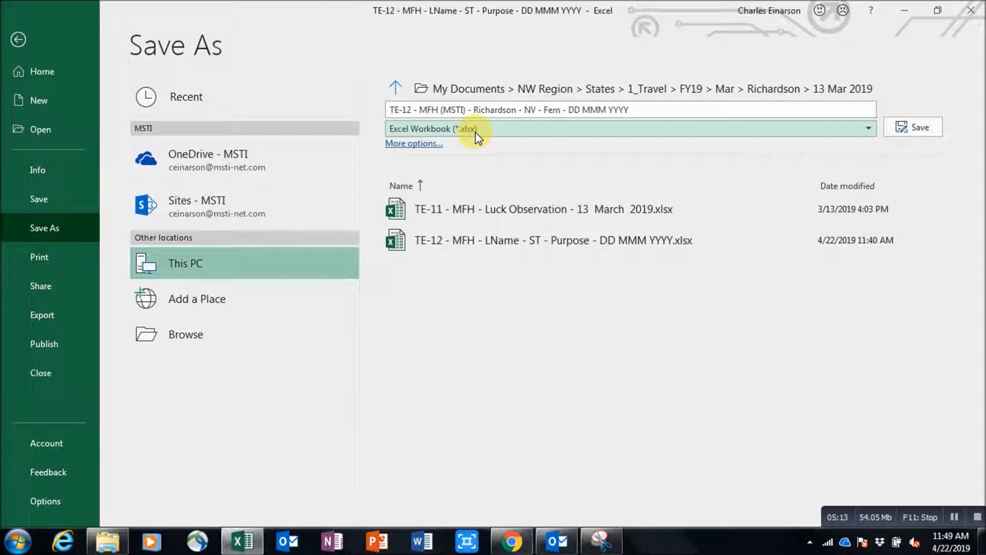
{"action": "type", "text": "ley "}
{"action": "type", "text": "- Miss"}
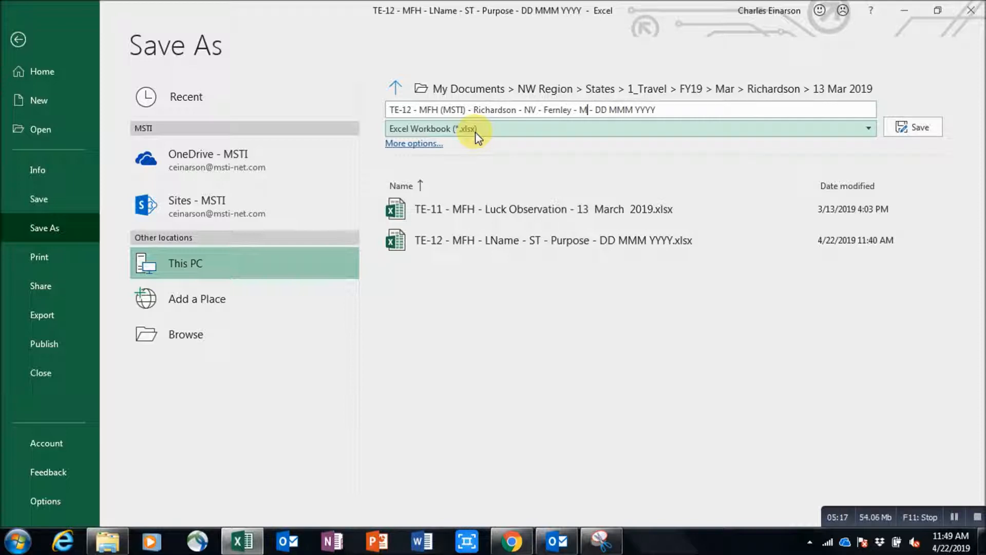
{"action": "type", "text": "ion Obs"}
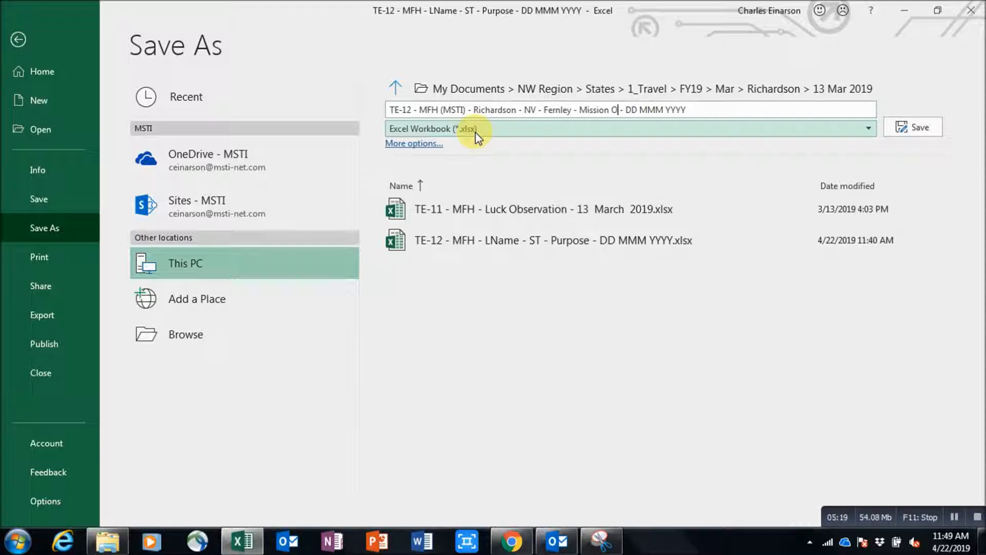
{"action": "type", "text": "ervation"}
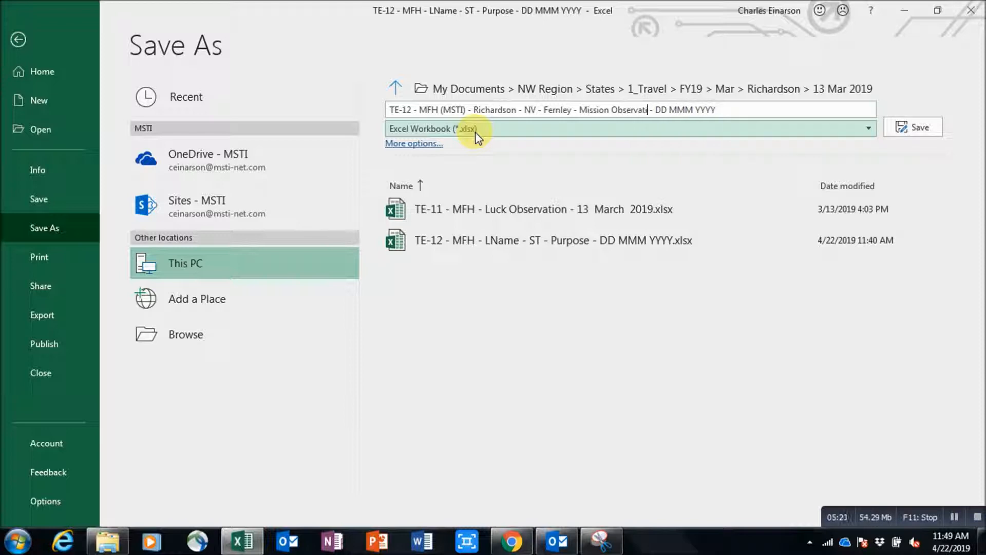
{"action": "key", "text": "Delete"}
{"action": "key", "text": "Delete"}
{"action": "key", "text": "Delete"}
{"action": "type", "text": "13 Mar"}
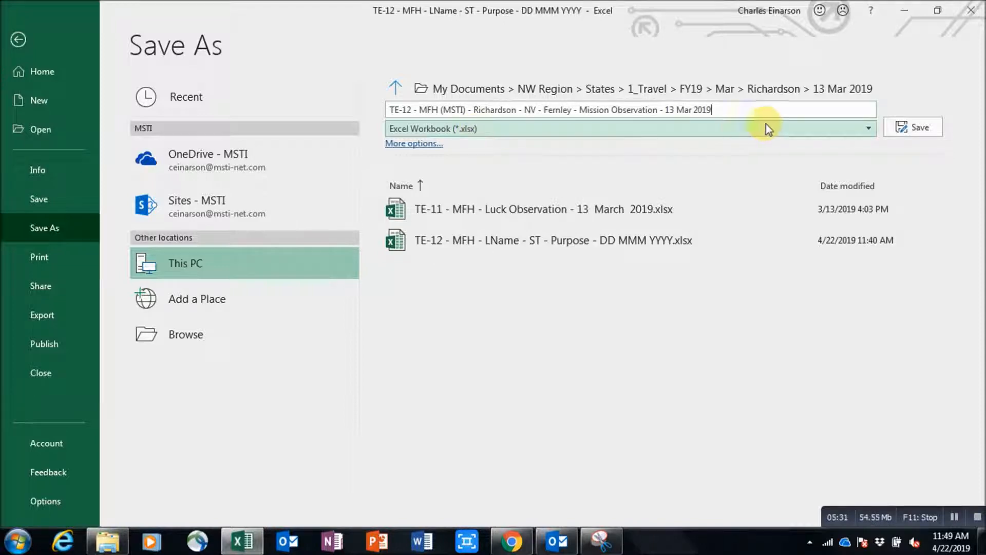
{"action": "left_click", "coordinate": [894, 129]}
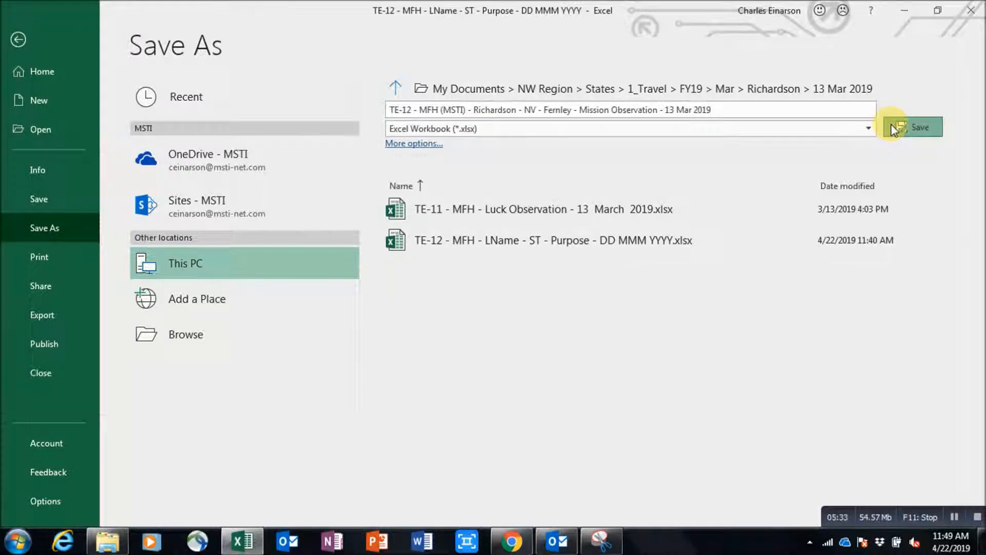
{"action": "mouse_move", "coordinate": [979, 172]}
{"action": "left_mouse_down"}
{"action": "mouse_move", "coordinate": [978, 191]}
{"action": "mouse_move", "coordinate": [979, 183]}
{"action": "left_mouse_up"}
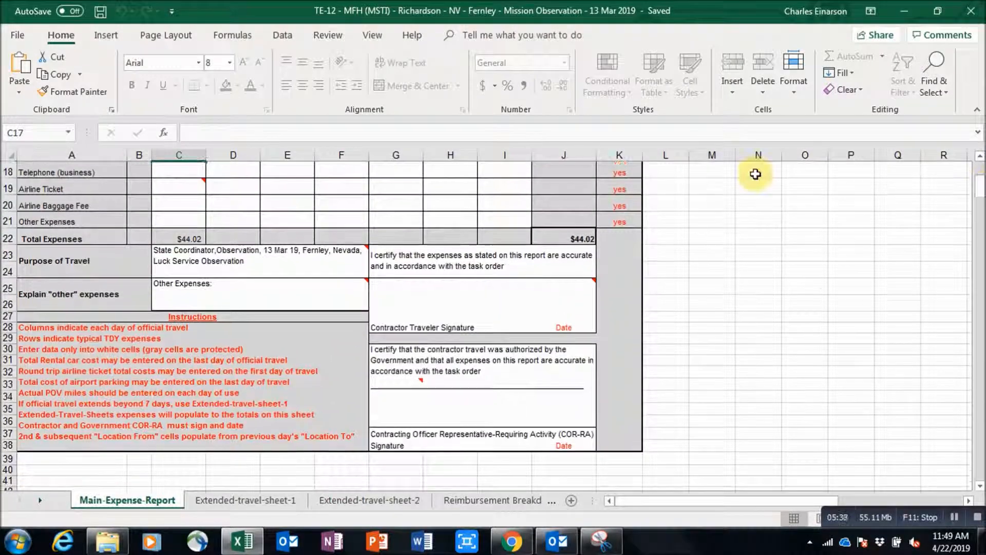
{"action": "left_click", "coordinate": [260, 264]}
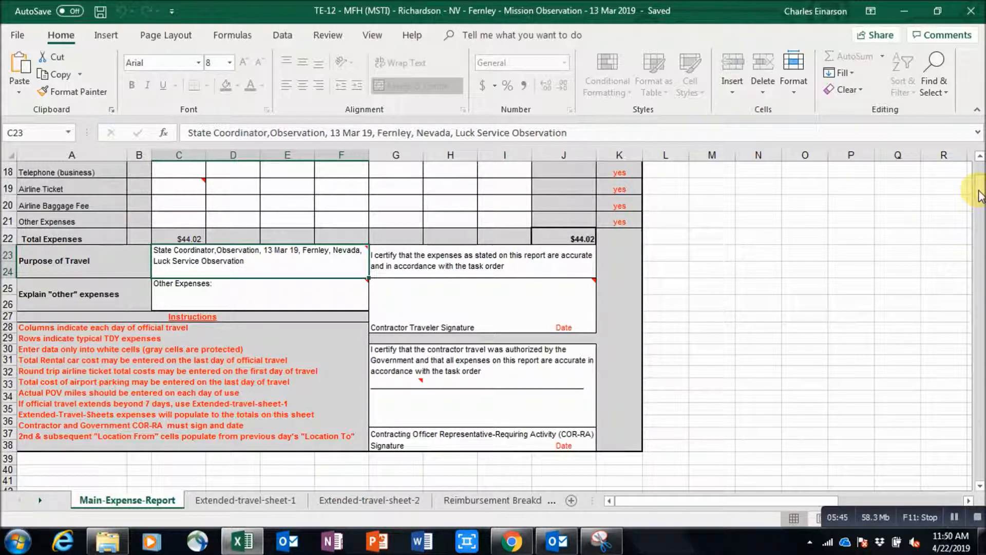
{"action": "left_click_drag", "start_coordinate": [978, 195], "coordinate": [978, 175]}
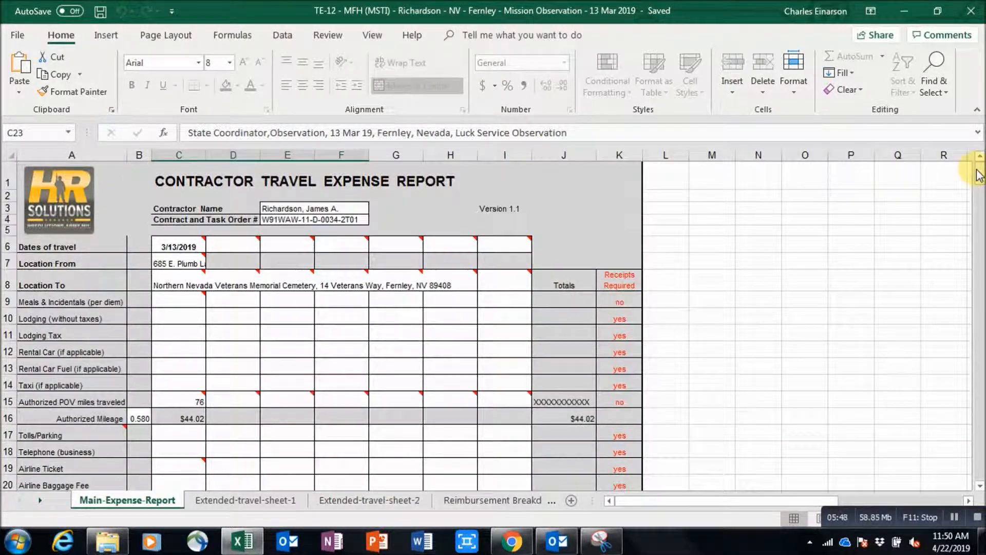
Save a copy of the report as file type PDF (*.pdf) under the same name.
{"action": "left_click", "coordinate": [17, 36]}
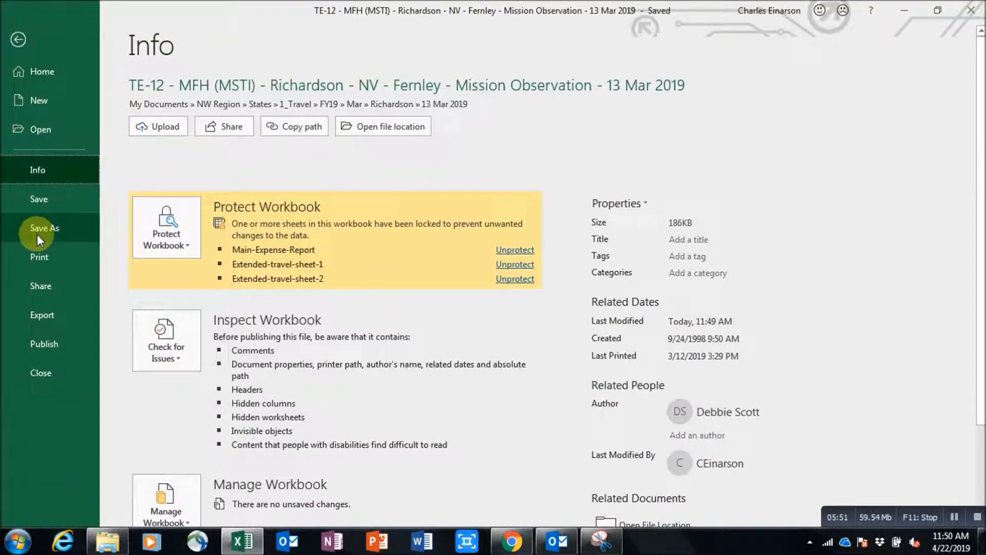
{"action": "left_click", "coordinate": [37, 234]}
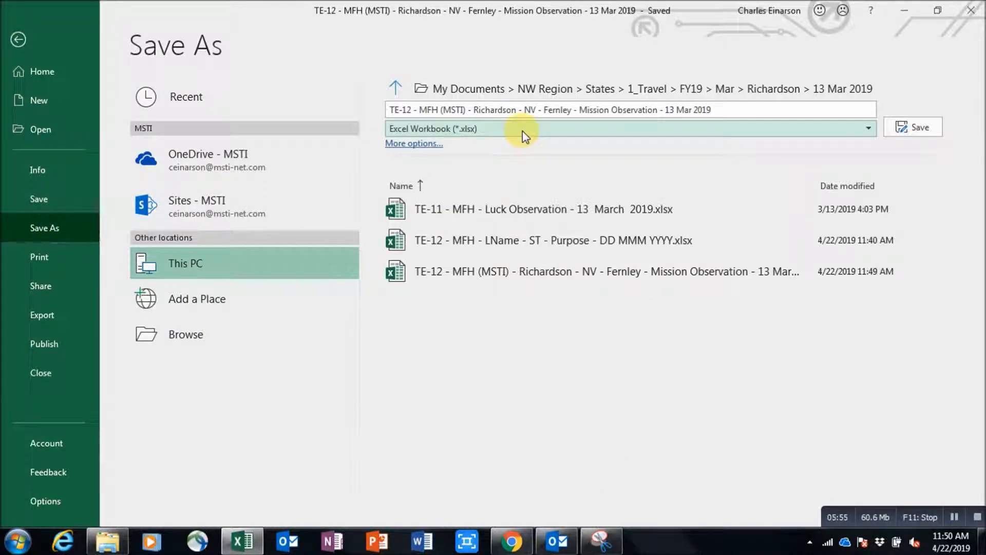
{"action": "left_click", "coordinate": [523, 132]}
{"action": "left_click_drag", "start_coordinate": [869, 226], "coordinate": [871, 274]}
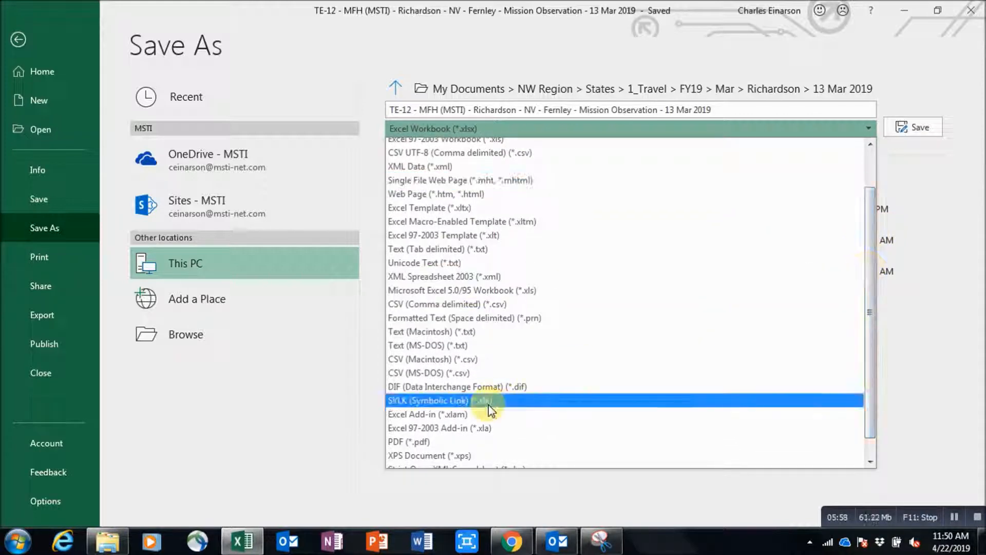
{"action": "left_click", "coordinate": [417, 441]}
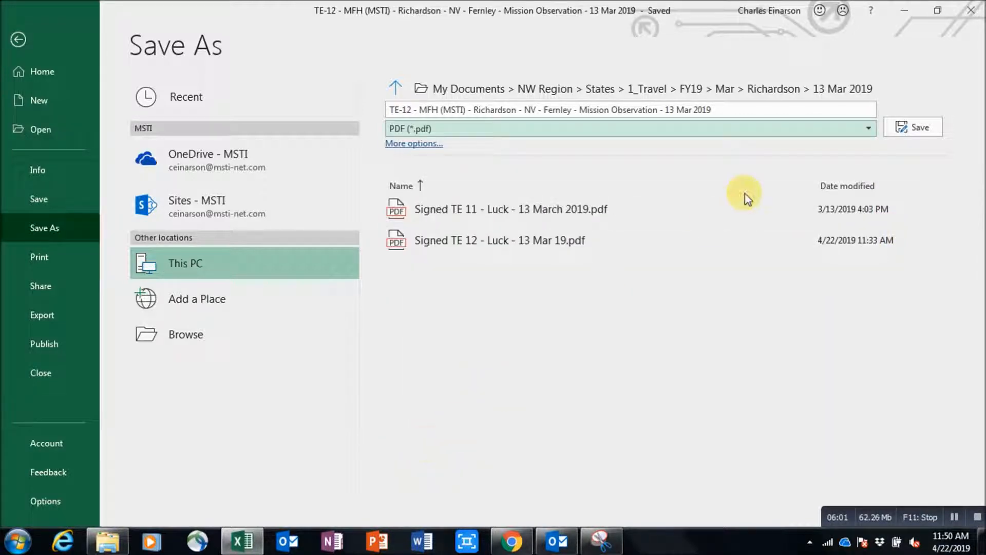
{"action": "left_click", "coordinate": [902, 132]}
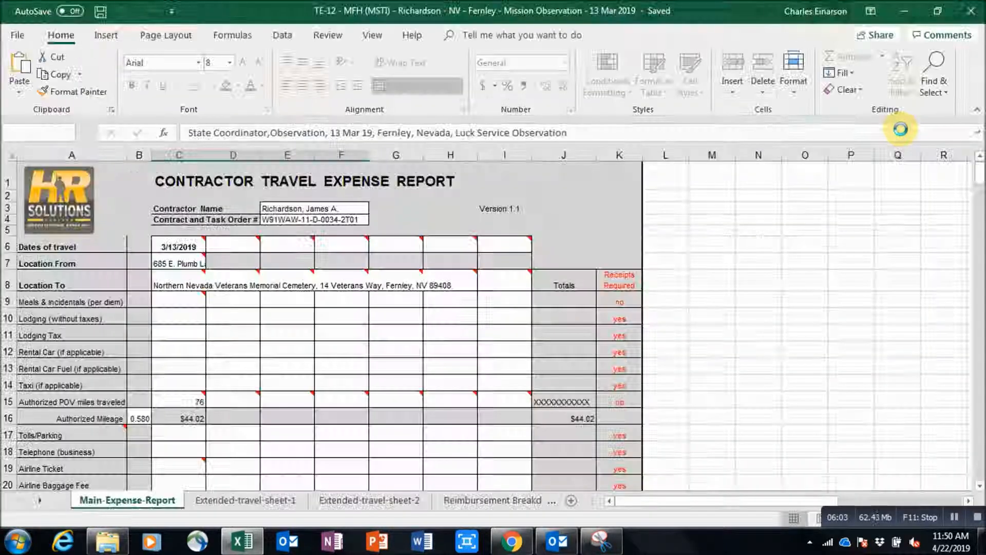